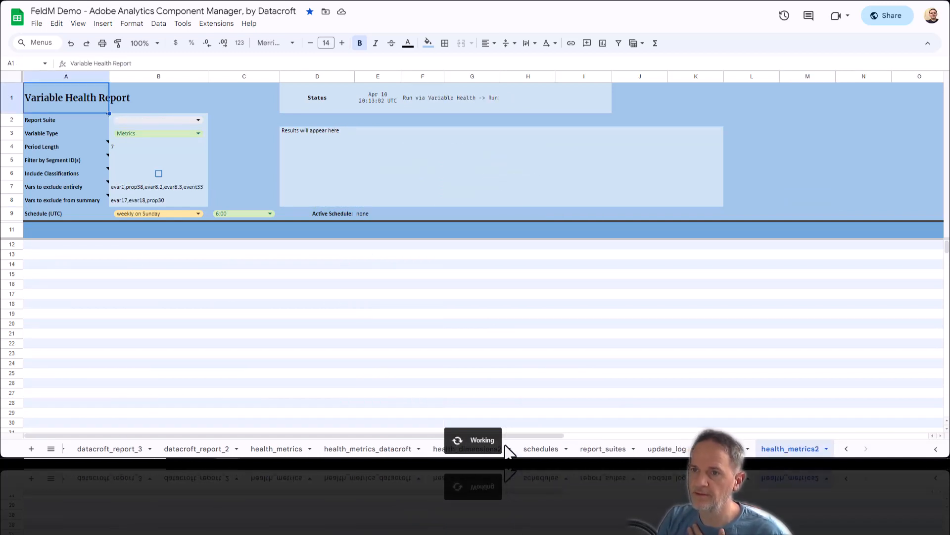
# Step: Set the report suite to jgeo1xxpsloncid7612 and check the available suites in the report_suites sheet
pyautogui.click(201, 120)
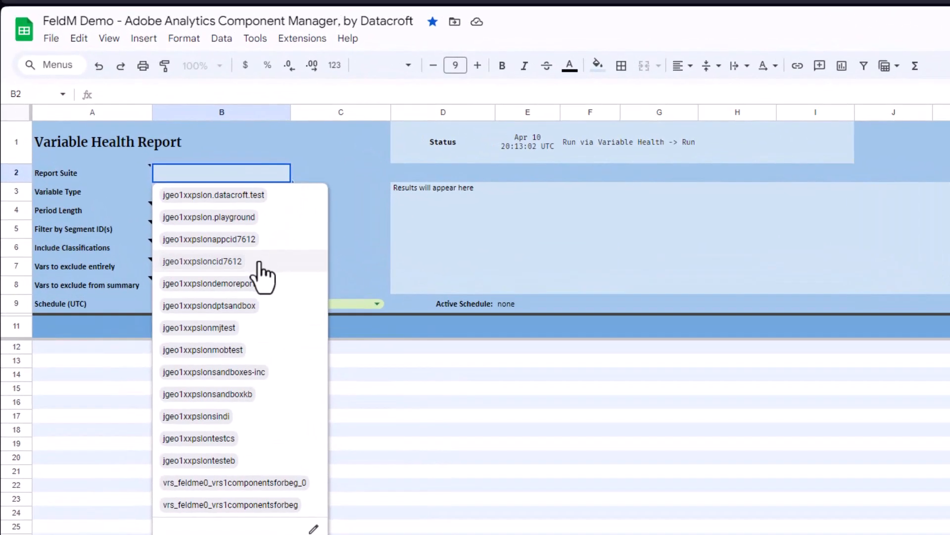
pyautogui.click(259, 263)
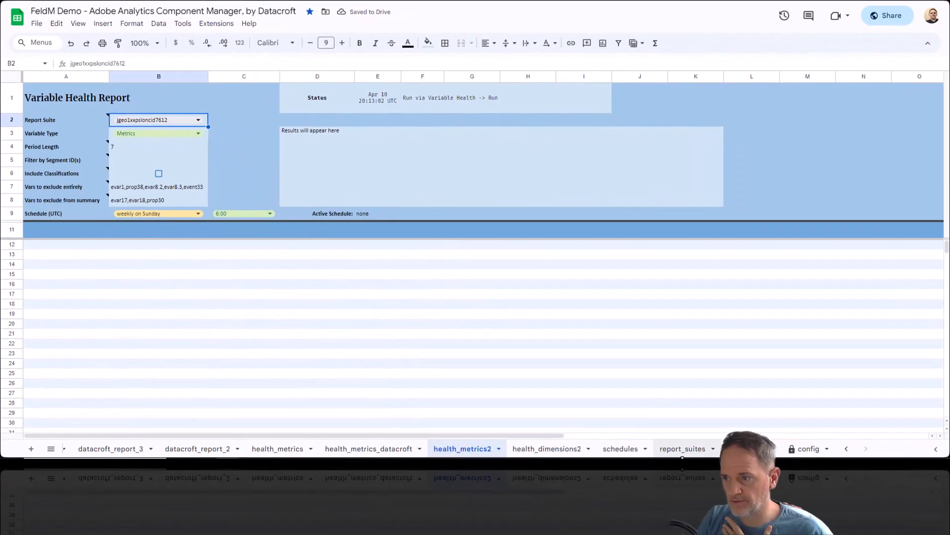
pyautogui.click(682, 449)
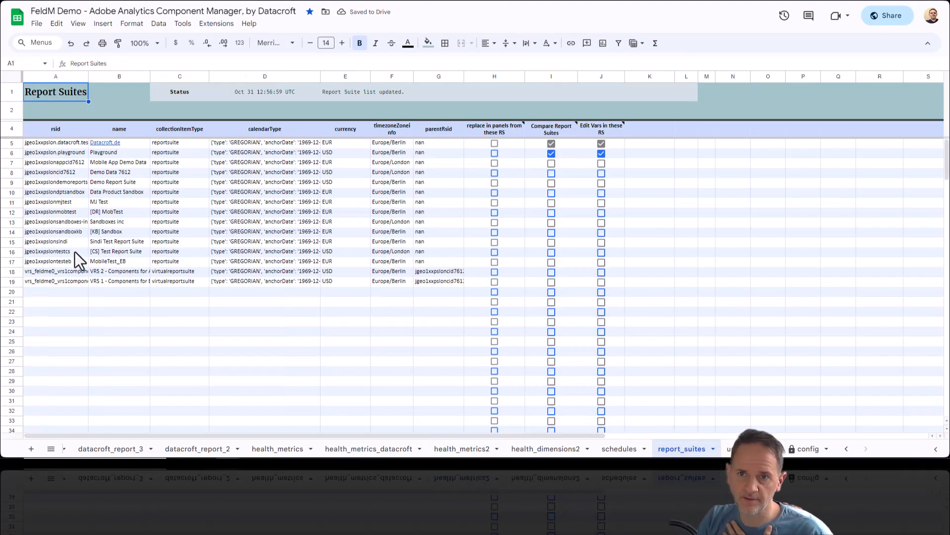
pyautogui.click(456, 449)
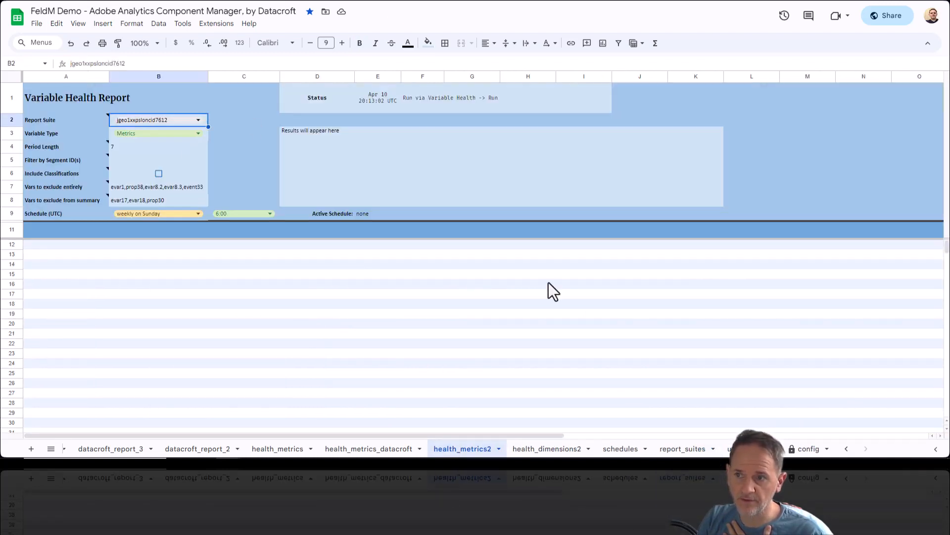
# Step: Refresh the report suites with AA Component Manager and return to the health_metrics2 sheet
pyautogui.click(214, 24)
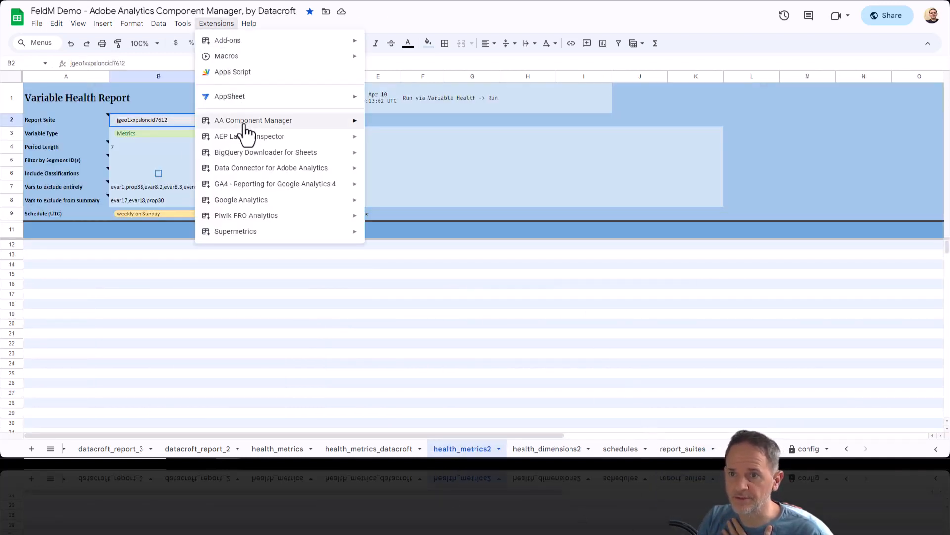
pyautogui.moveTo(268, 121)
pyautogui.moveTo(446, 196)
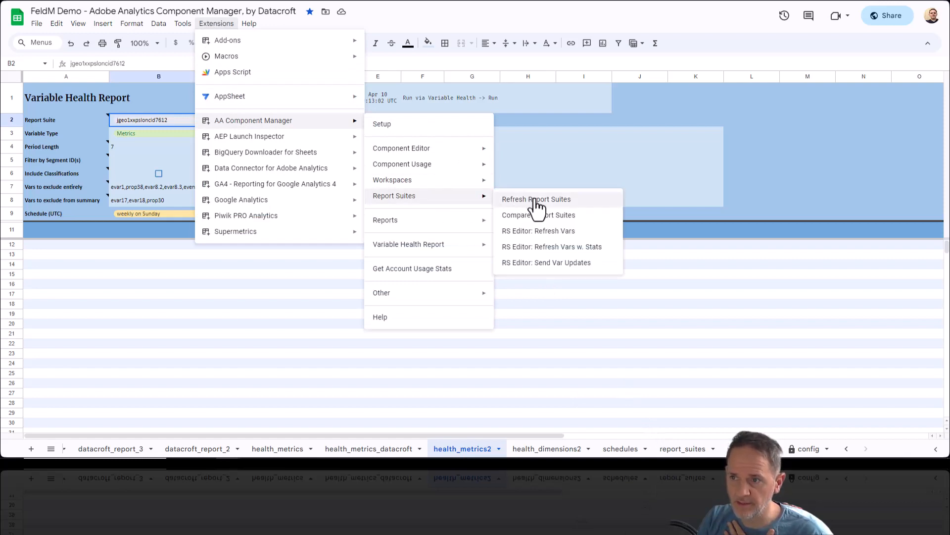
pyautogui.click(537, 199)
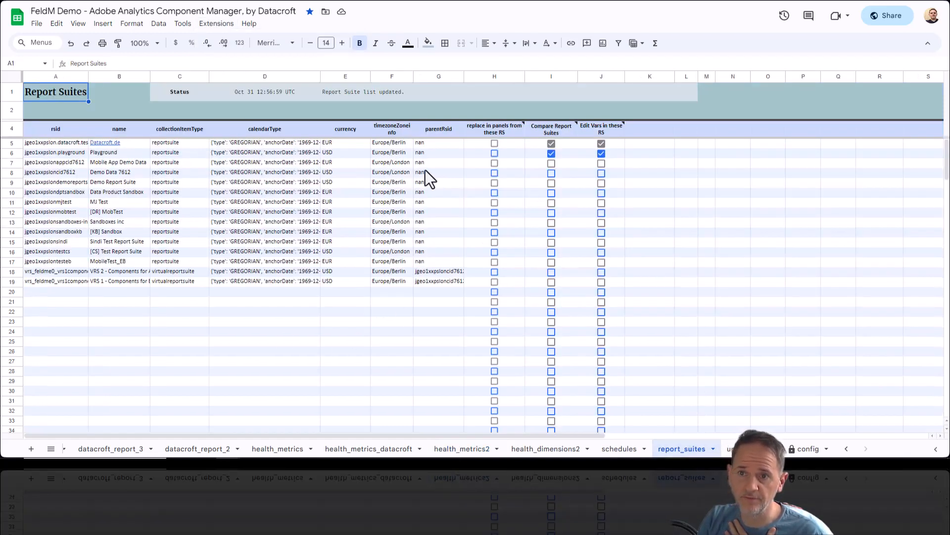
pyautogui.click(462, 450)
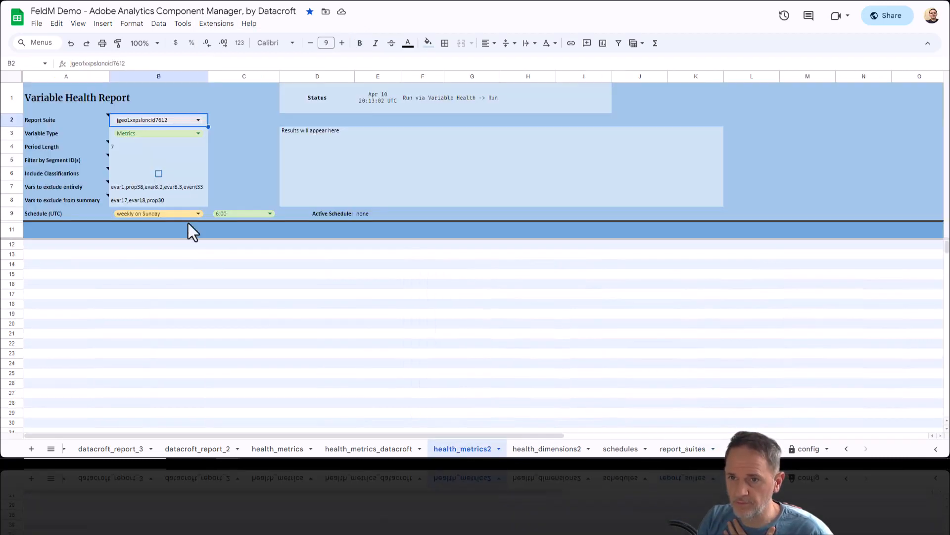
# Step: Review the available choices for the report suite and the variable type without changing either
pyautogui.click(198, 120)
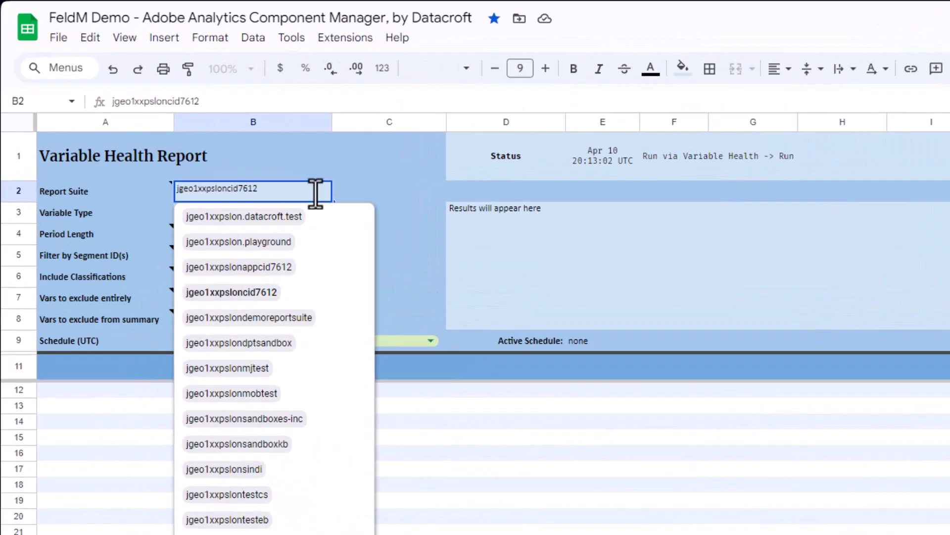
pyautogui.click(347, 176)
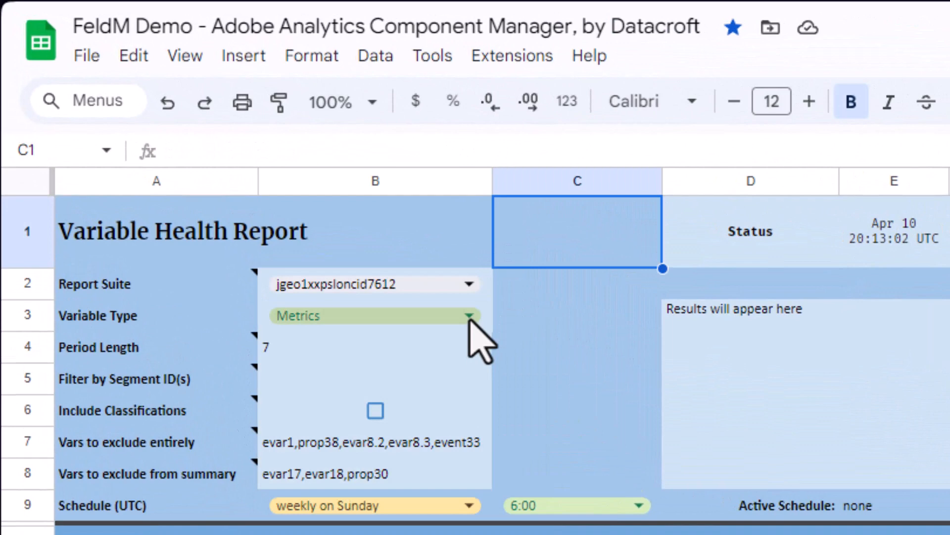
pyautogui.click(469, 316)
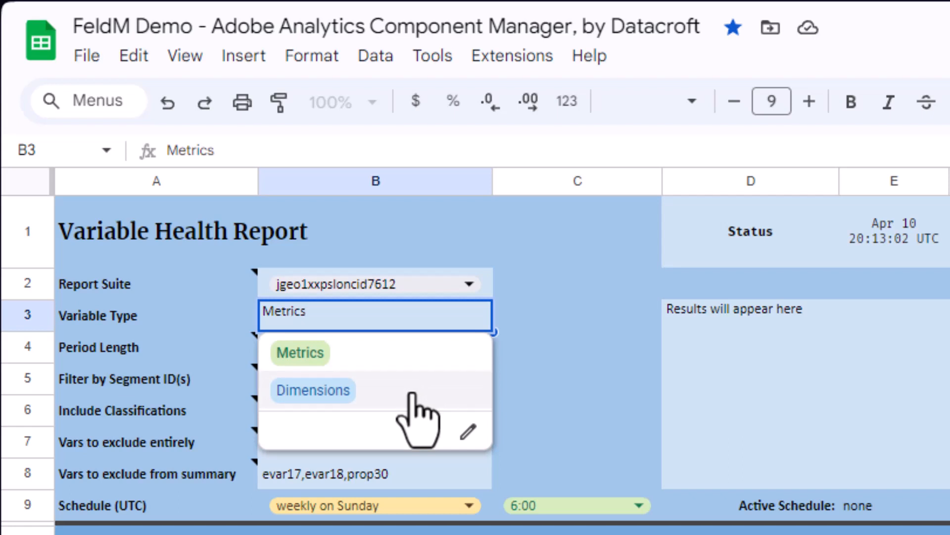
pyautogui.click(508, 343)
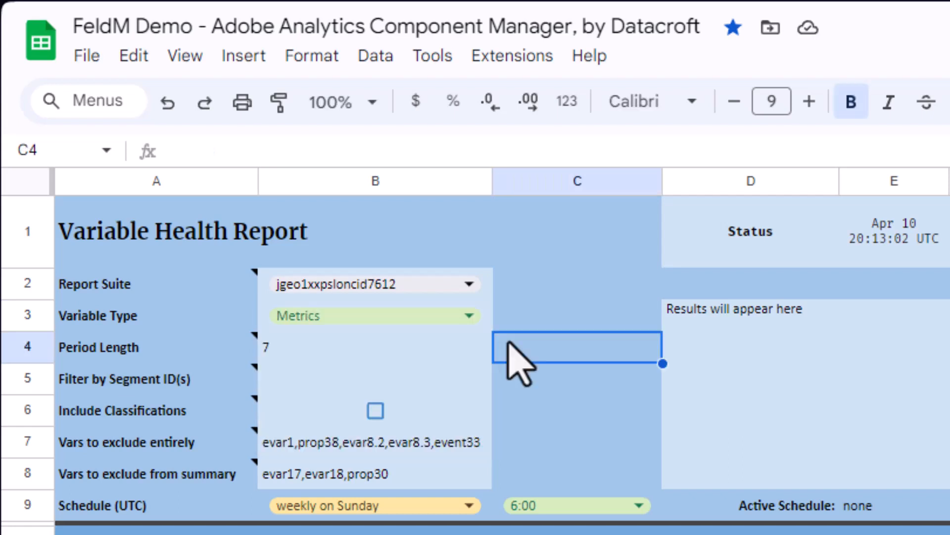
# Step: Read the note on Period Length and set the period length to 14 days
pyautogui.click(279, 351)
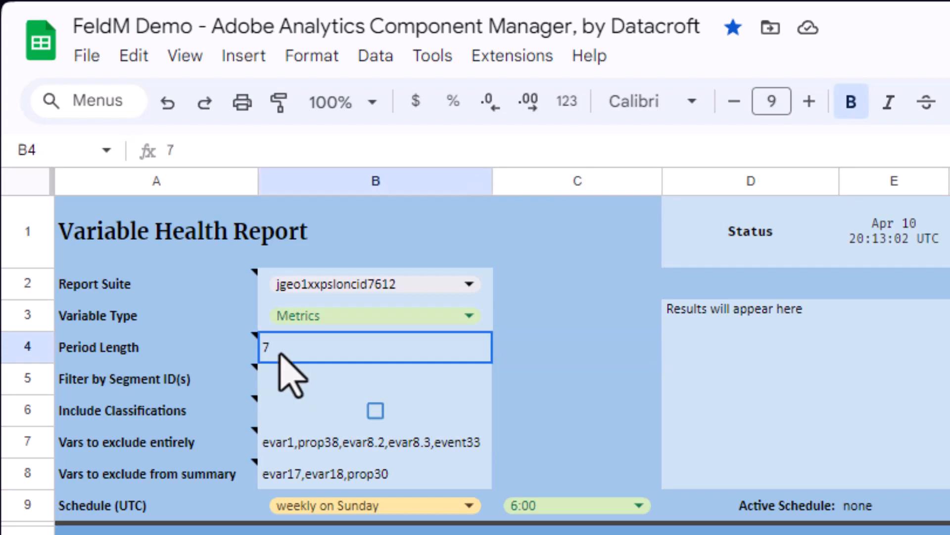
pyautogui.moveTo(239, 343)
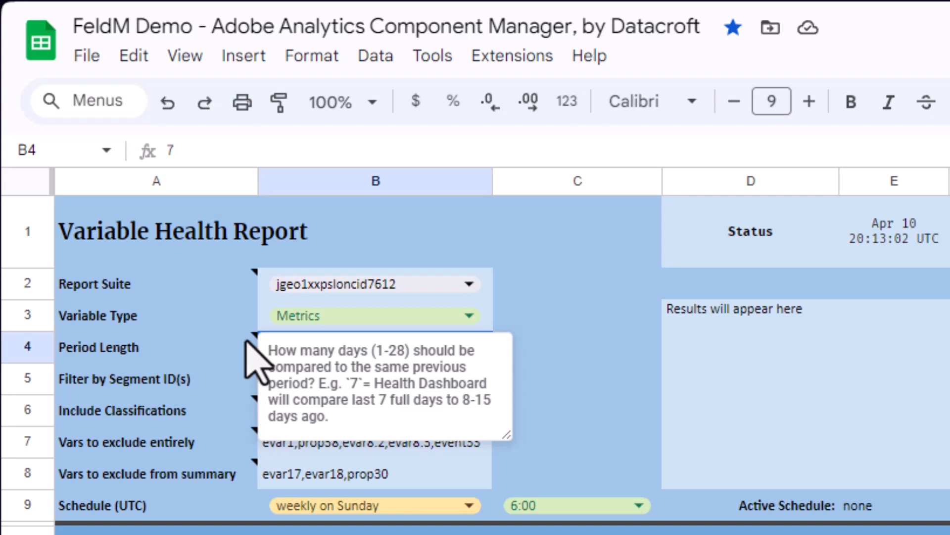
pyautogui.click(248, 344)
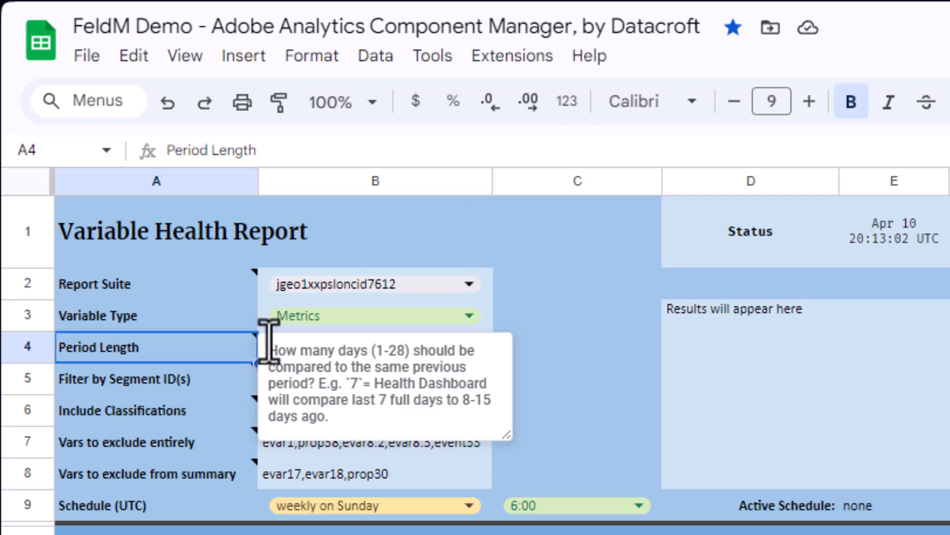
pyautogui.click(604, 347)
pyautogui.click(381, 374)
pyautogui.click(330, 348)
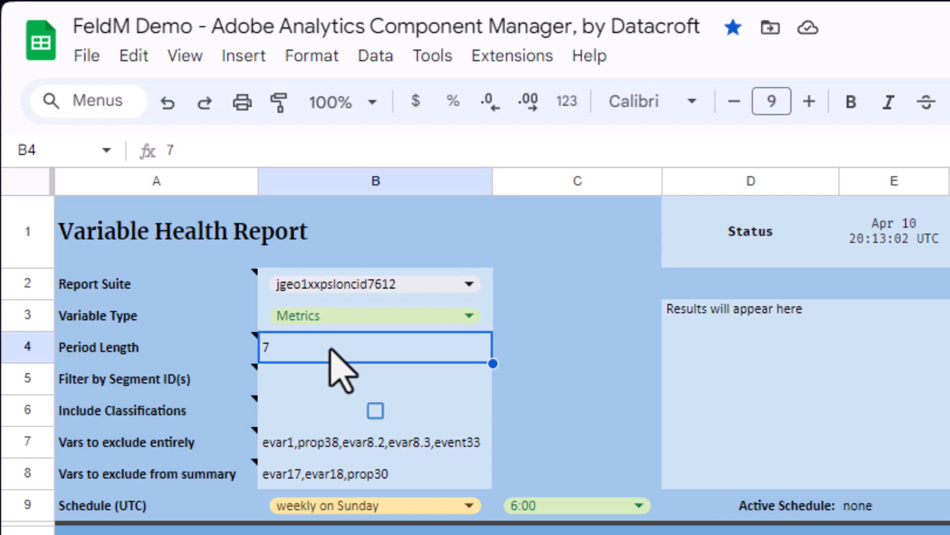
pyautogui.write('14')
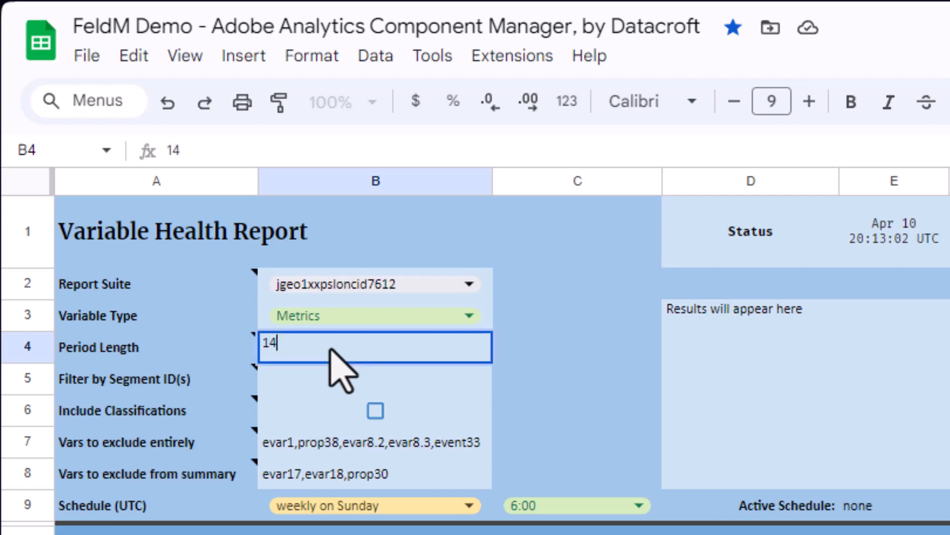
pyautogui.press('Return')
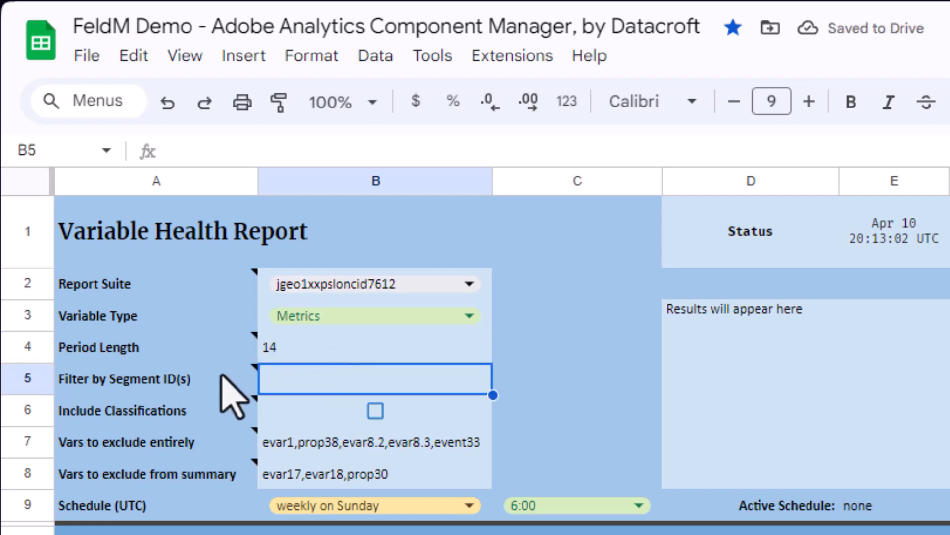
# Step: Open the full_comp_import sheet and check the value filter on the componentType column without changing it
pyautogui.moveTo(220, 375)
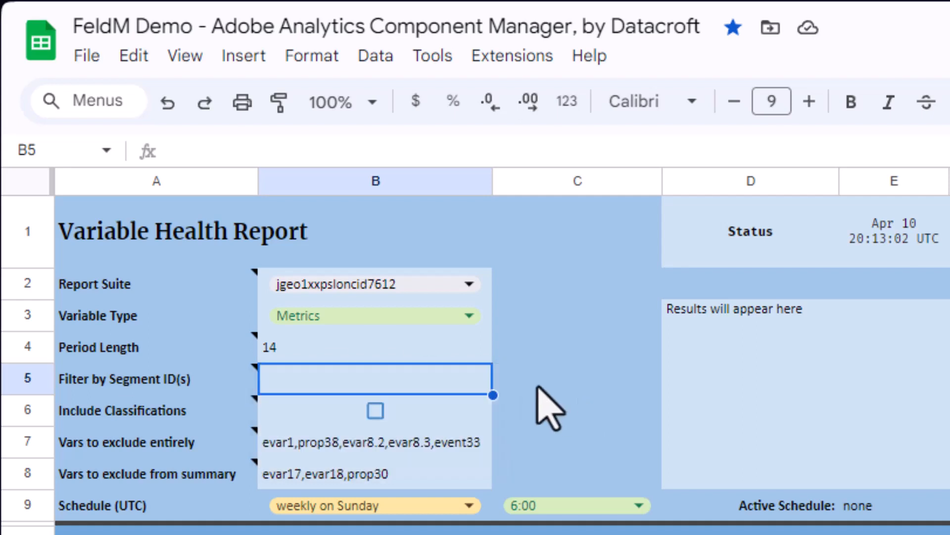
pyautogui.moveTo(423, 368)
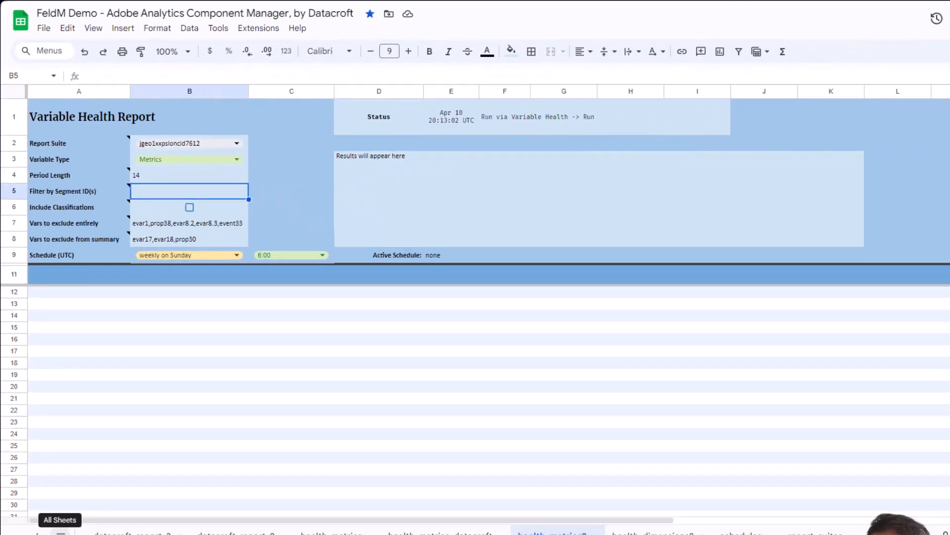
pyautogui.click(51, 448)
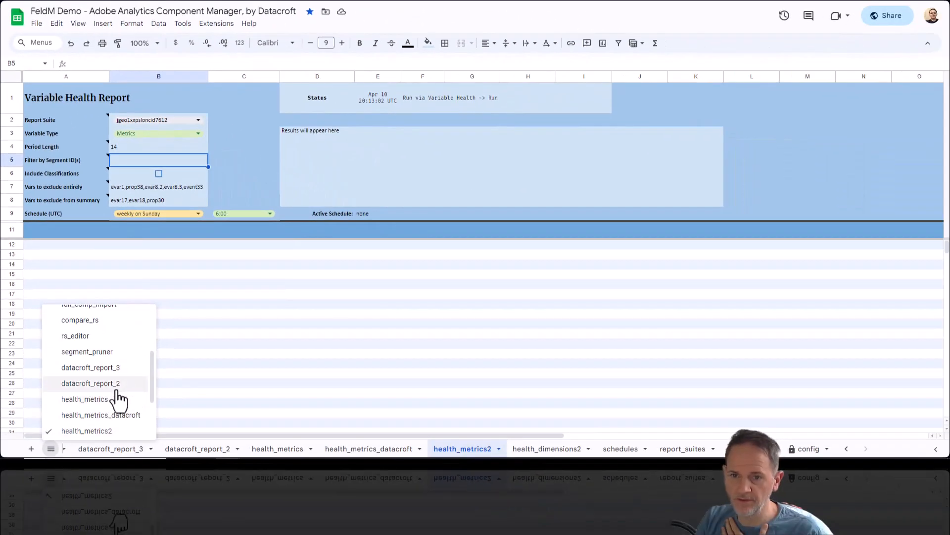
pyautogui.scroll(3, 119, 399)
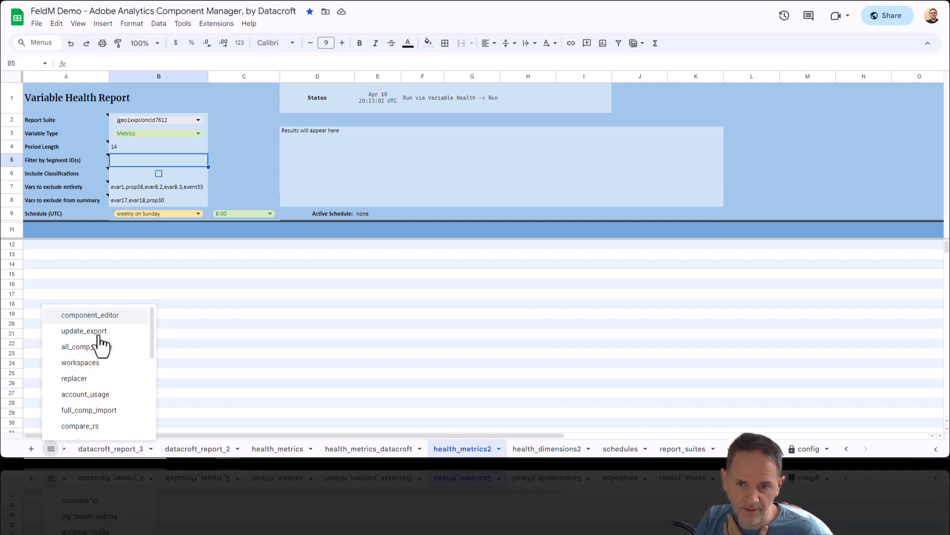
pyautogui.click(94, 411)
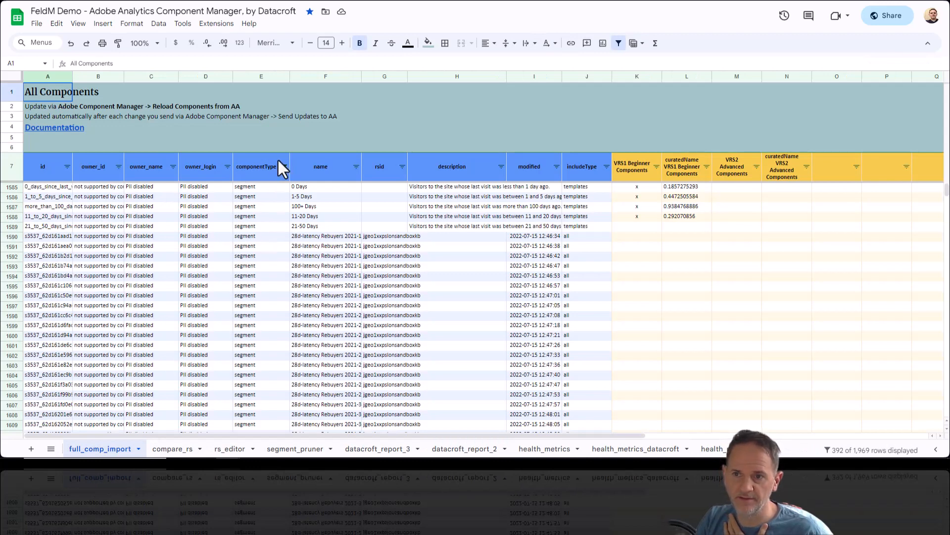
pyautogui.click(15, 165)
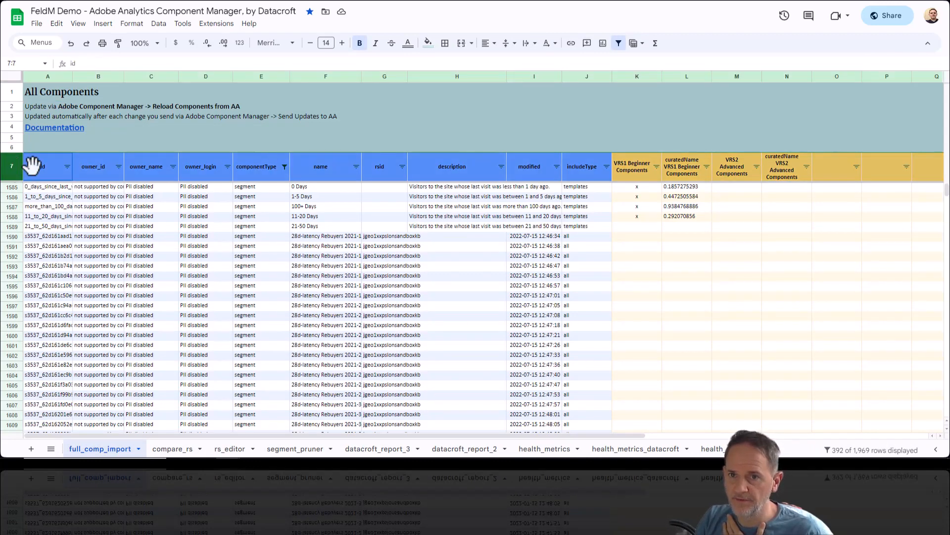
pyautogui.click(283, 166)
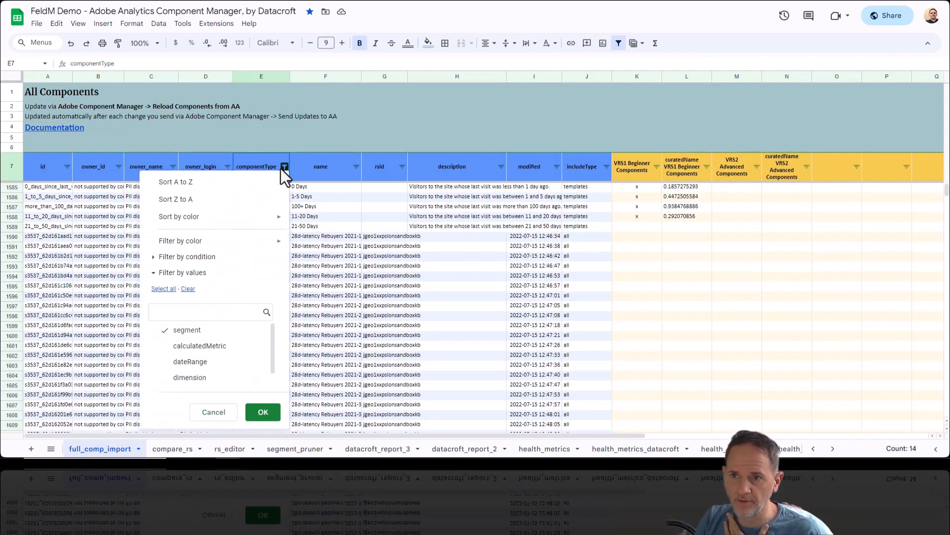
pyautogui.click(212, 410)
# Step: Copy the chrome_browsers segment ID from full_comp_import into Filter by Segment ID(s) on health_metrics2, followed by a comma
pyautogui.scroll(-8, 250, 246)
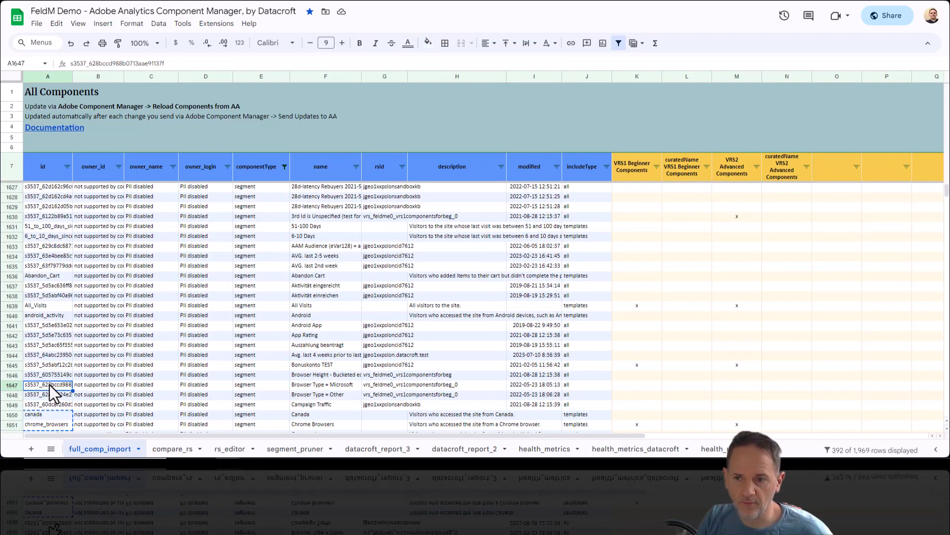
pyautogui.click(175, 389)
pyautogui.scroll(-3, 175, 389)
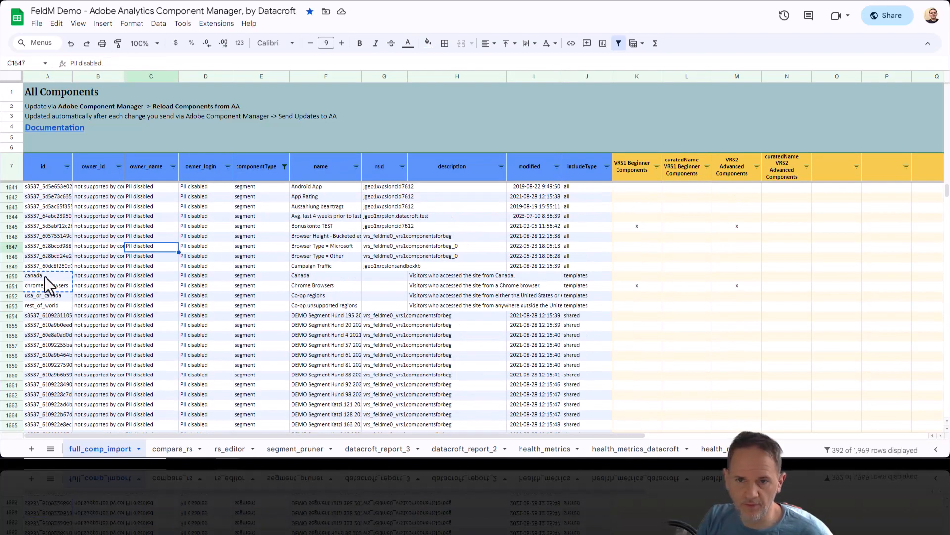
pyautogui.click(46, 286)
pyautogui.hotkey('ctrl', 'c')
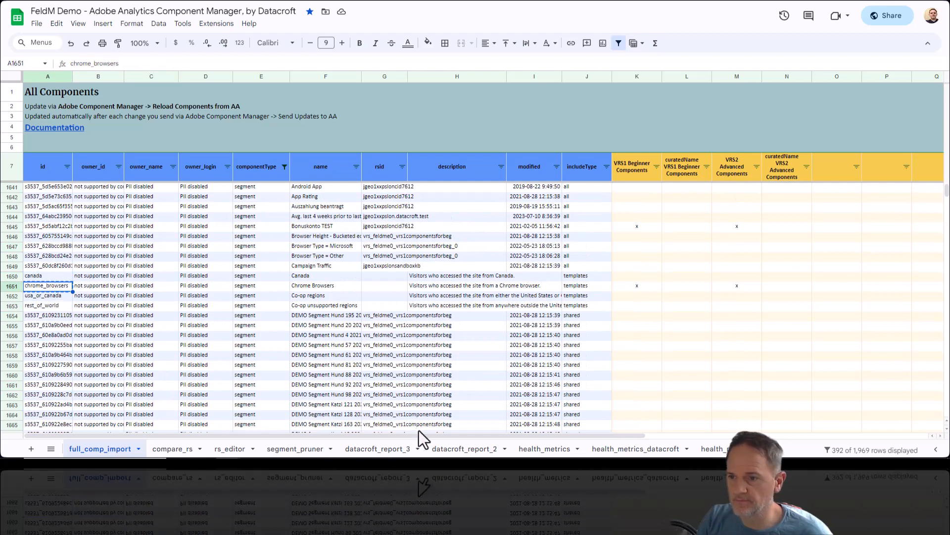
pyautogui.click(711, 448)
pyautogui.doubleClick(135, 163)
pyautogui.hotkey('ctrl', 'v')
pyautogui.write(',')
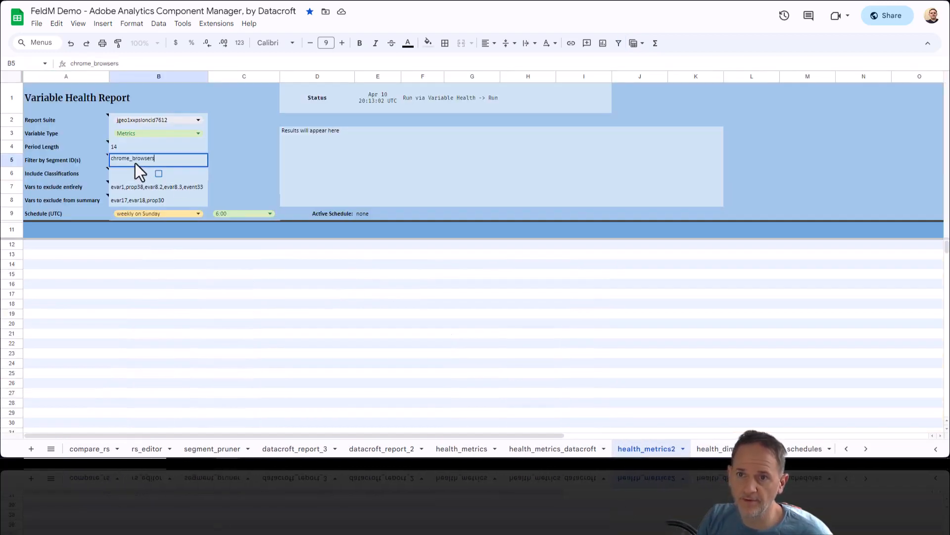
pyautogui.press('Return')
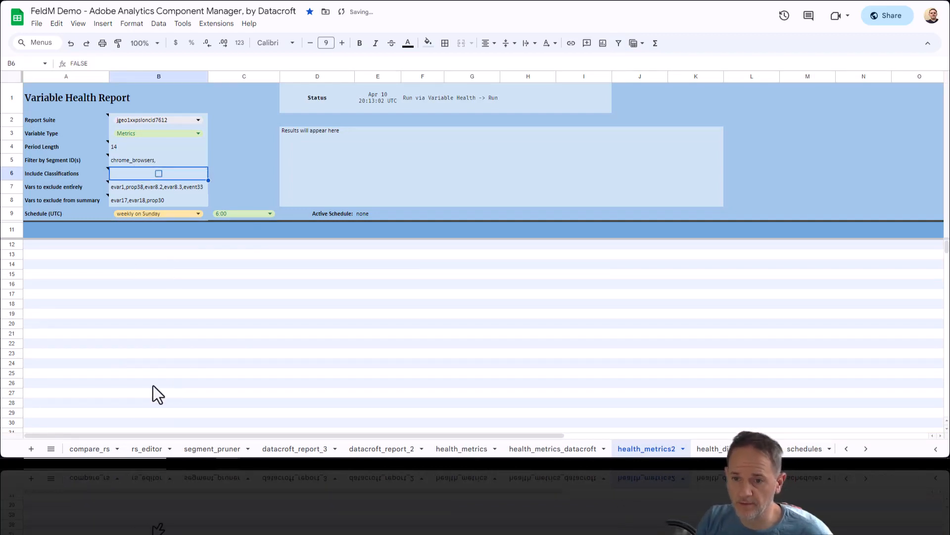
# Step: Append the Campaign Traffic segment ID s3537_60dc8f260d10106bc366750d from full_comp_import to Filter by Segment ID(s)
pyautogui.click(51, 448)
pyautogui.click(59, 342)
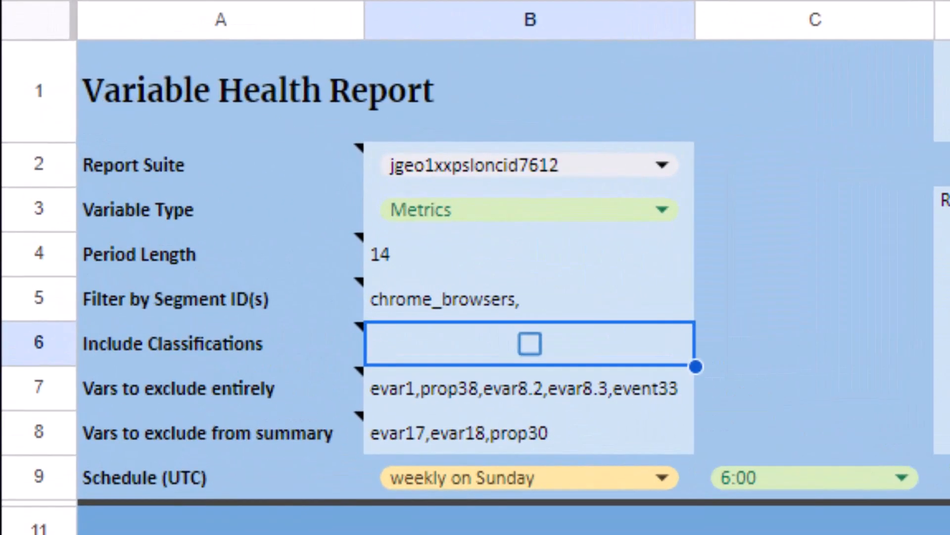
pyautogui.click(207, 182)
pyautogui.doubleClick(525, 306)
pyautogui.hotkey('ctrl', 'v')
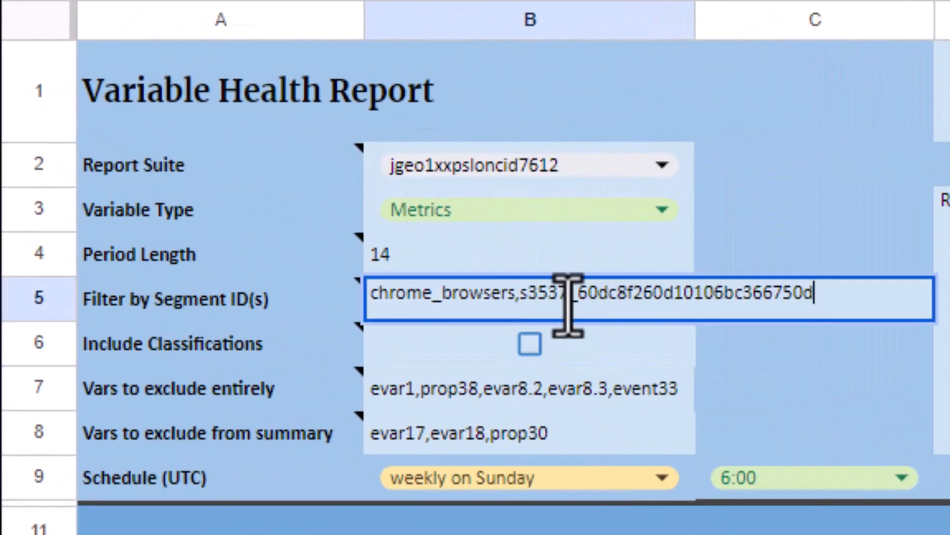
pyautogui.press('Return')
pyautogui.click(568, 304)
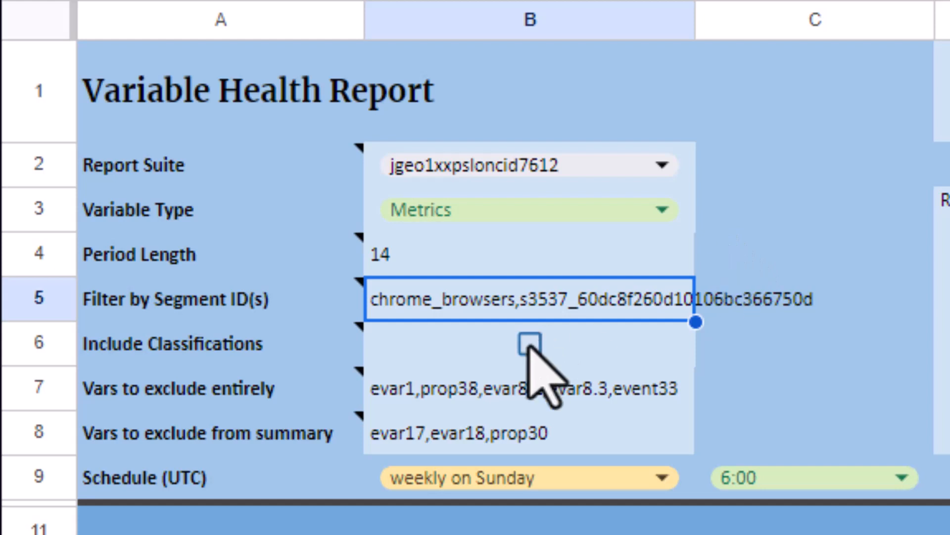
# Step: Set the variable type to Dimensions and enable Include Classifications
pyautogui.click(463, 214)
pyautogui.click(448, 317)
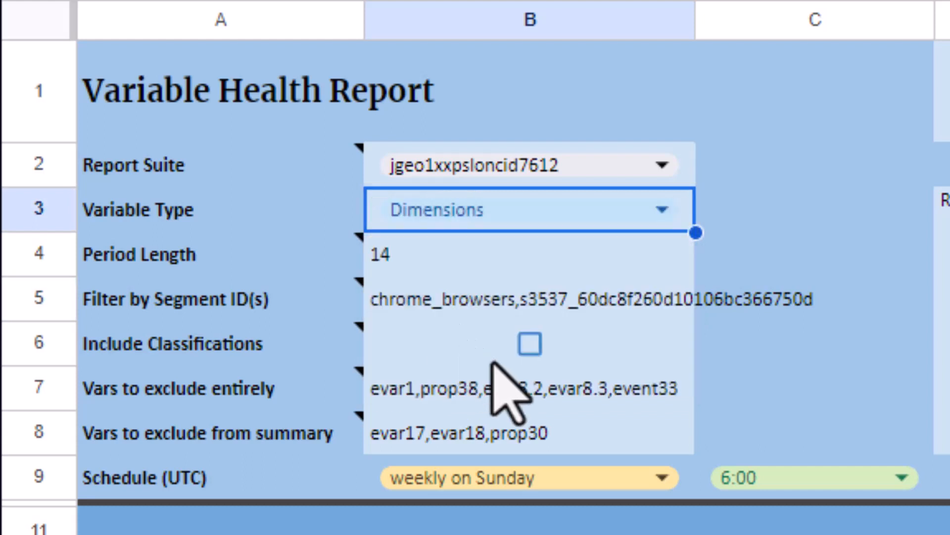
pyautogui.click(531, 343)
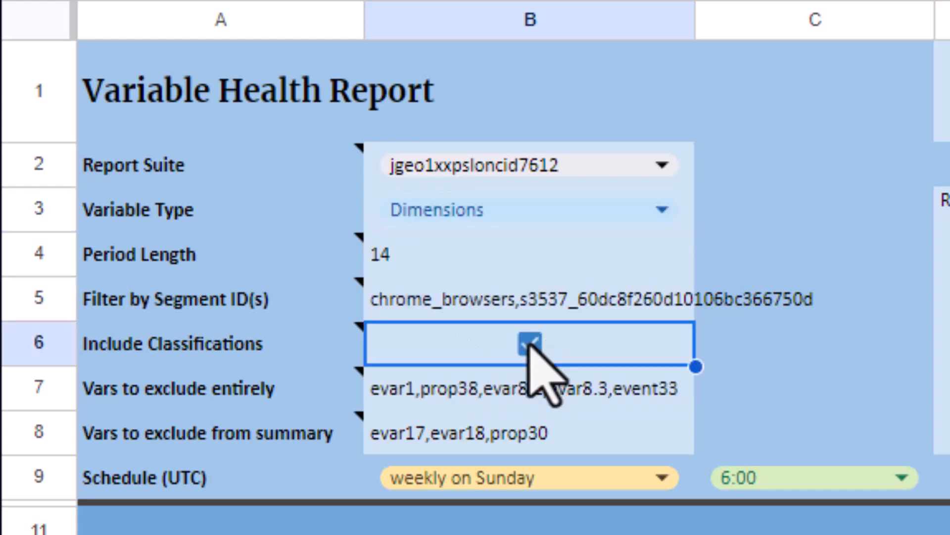
# Step: Turn off Include Classifications and set the variable type to Metrics
pyautogui.click(530, 343)
pyautogui.click(652, 211)
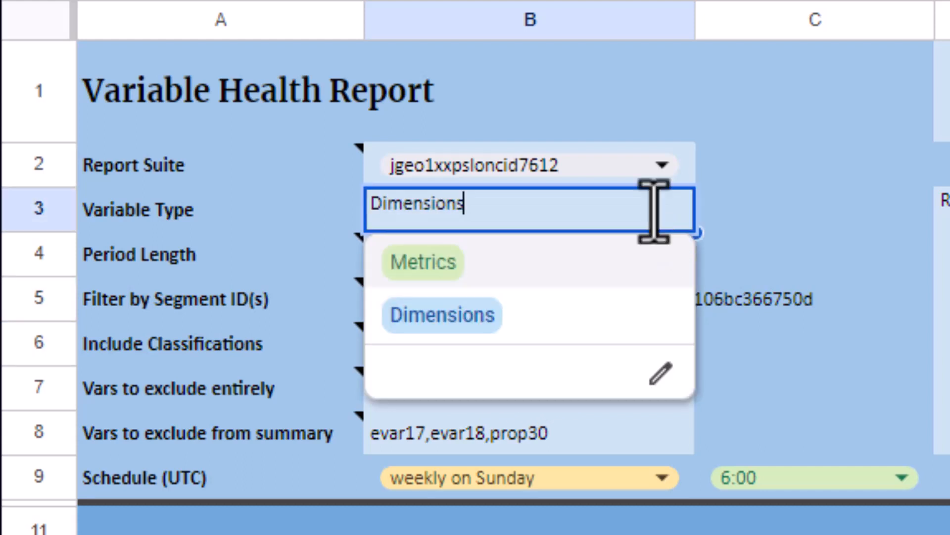
pyautogui.click(505, 273)
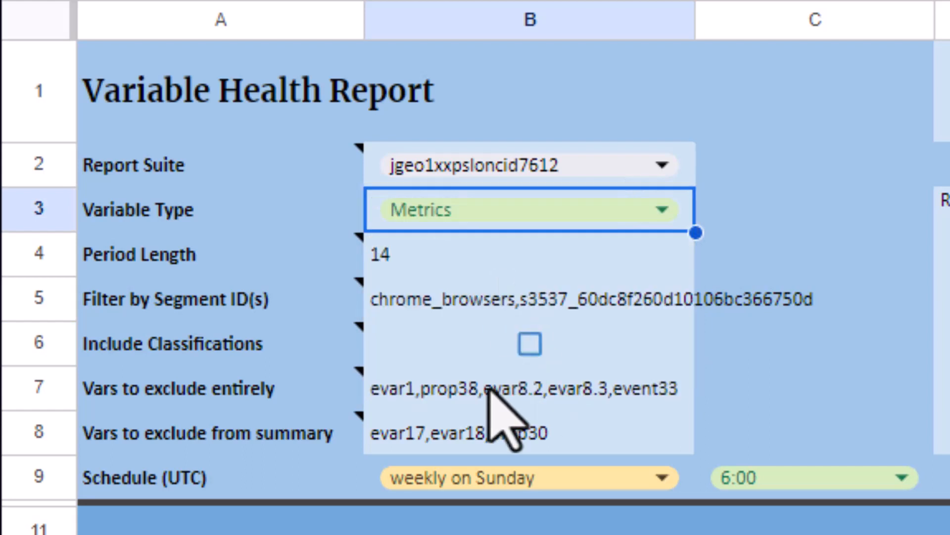
# Step: Replace the Vars to exclude entirely list with evar17,evar18,prop30 copied from Vars to exclude from summary, and clear the summary list
pyautogui.moveTo(280, 402)
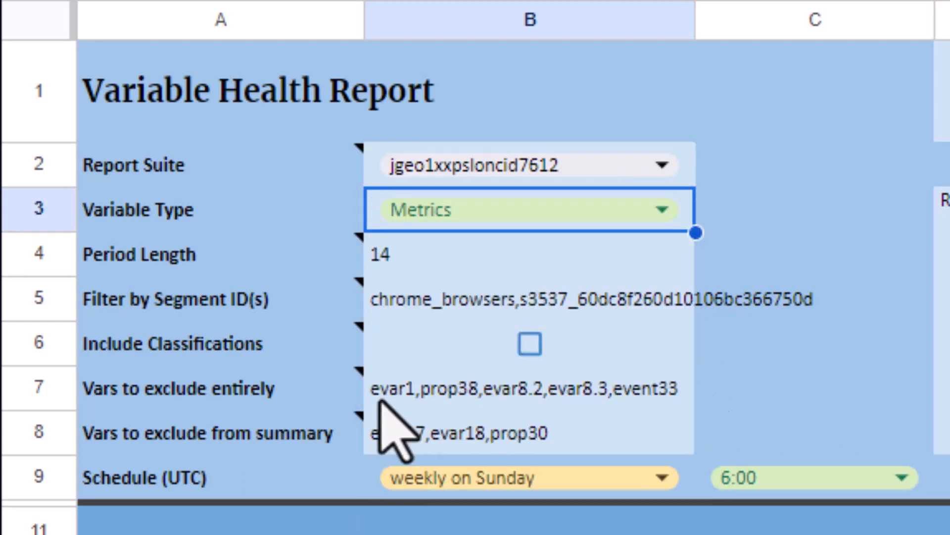
pyautogui.click(639, 391)
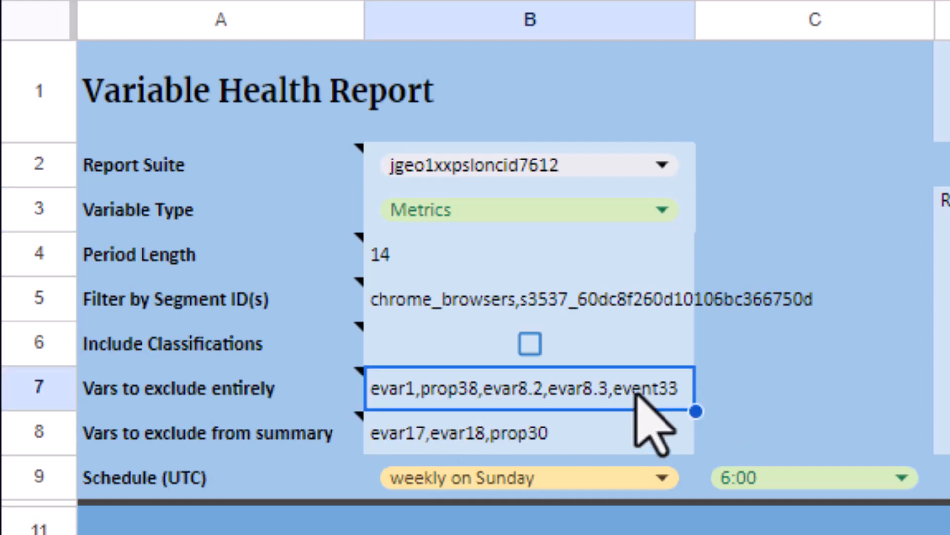
pyautogui.press('Delete')
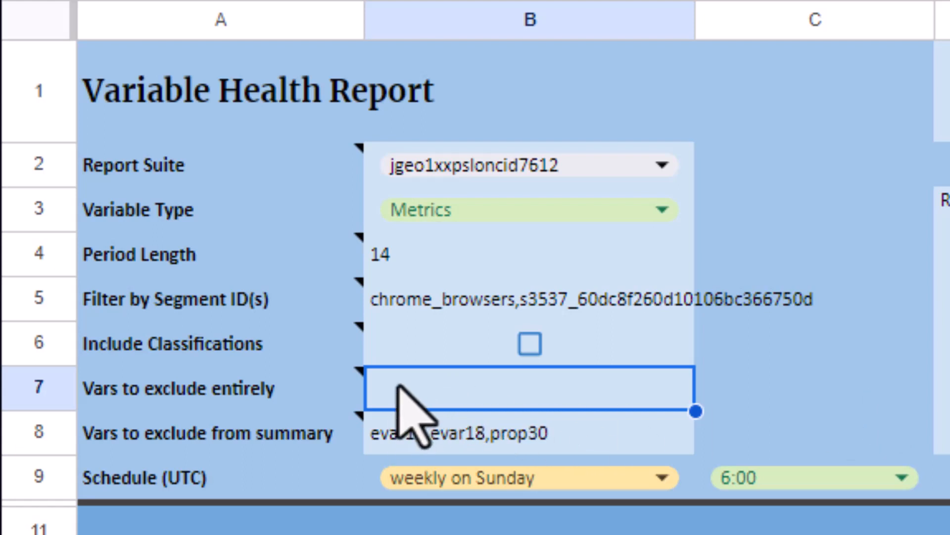
pyautogui.click(417, 426)
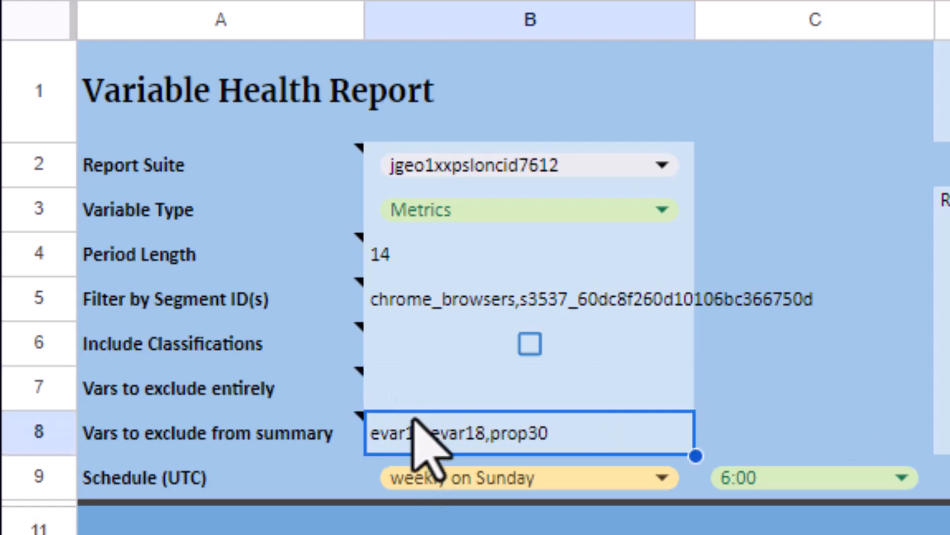
pyautogui.click(414, 406)
pyautogui.click(432, 419)
pyautogui.hotkey('ctrl', 'c')
pyautogui.click(433, 391)
pyautogui.hotkey('ctrl', 'v')
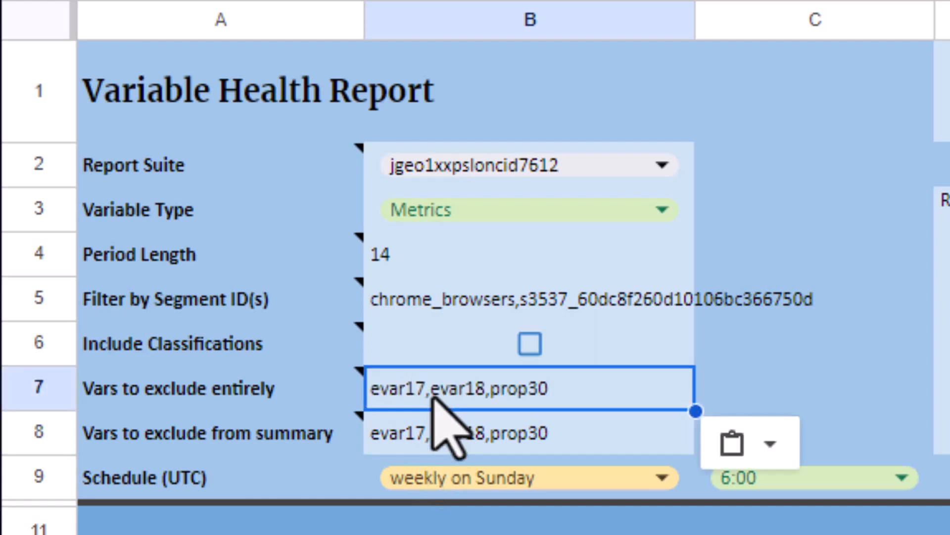
pyautogui.click(432, 437)
pyautogui.press('Delete')
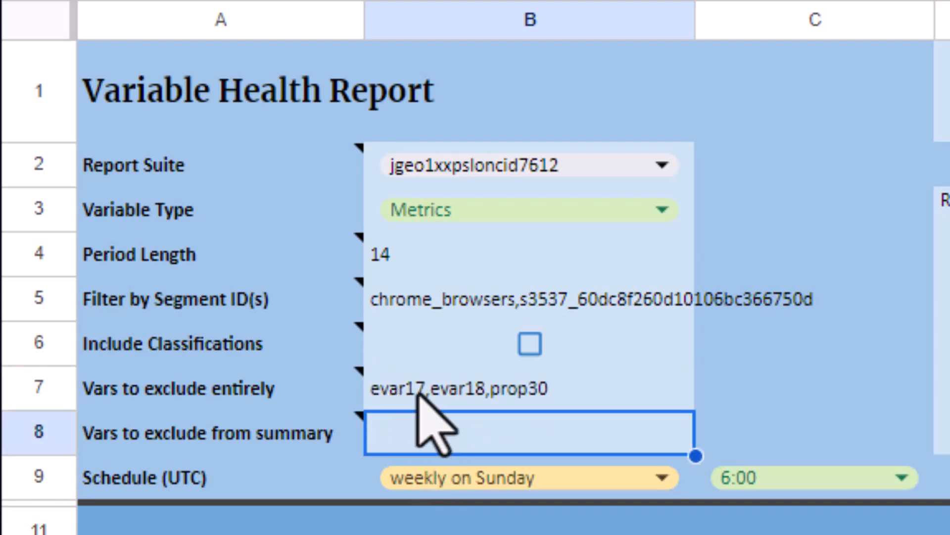
# Step: Append variables/evar78 to the Vars to exclude entirely list, separated by a comma
pyautogui.doubleClick(567, 391)
pyautogui.write(',va')
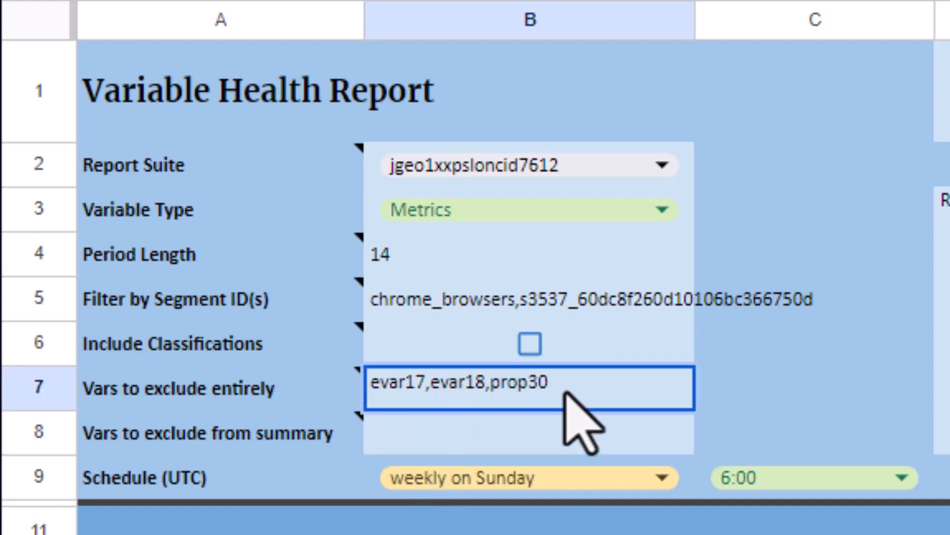
pyautogui.write('riables/evar7')
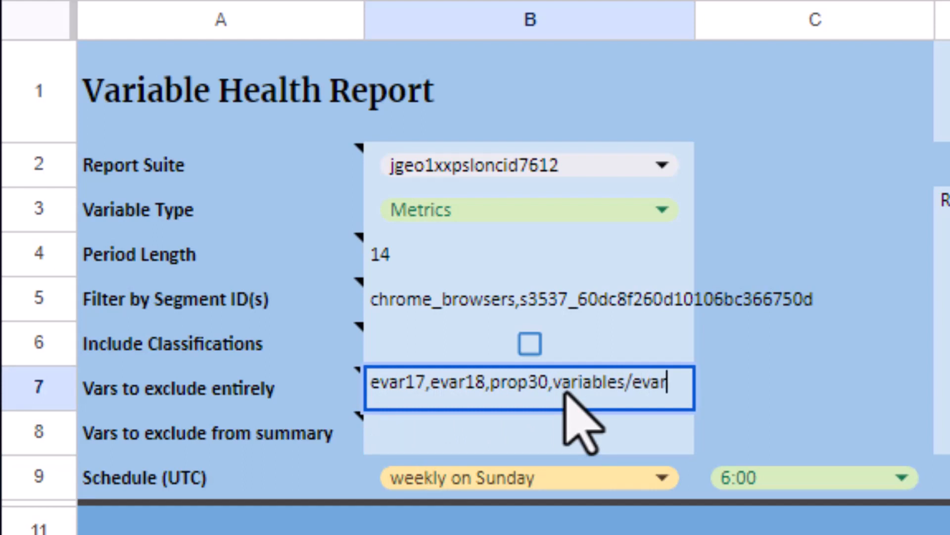
pyautogui.write('8')
pyautogui.press('Return')
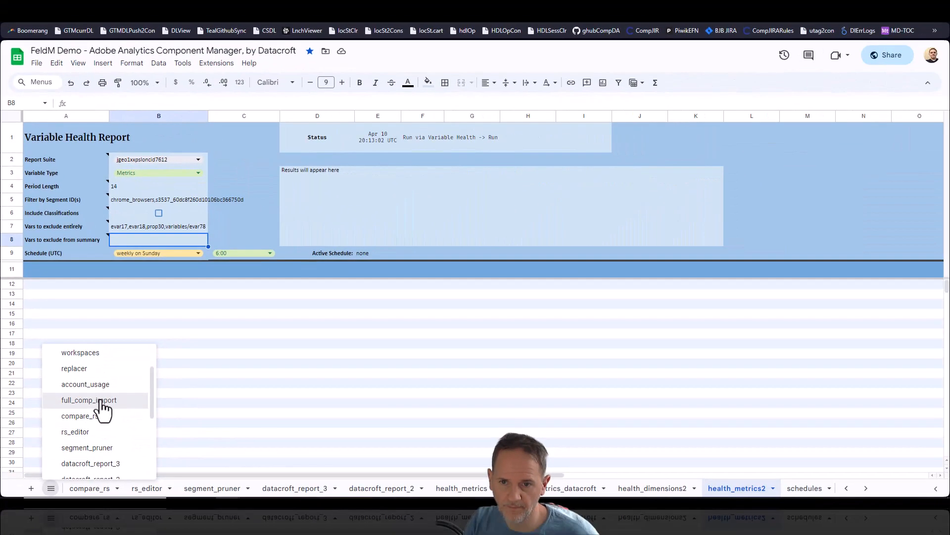
# Step: Filter the componentType column of full_comp_import to dimension only and fit the id column's width to its contents
pyautogui.click(100, 399)
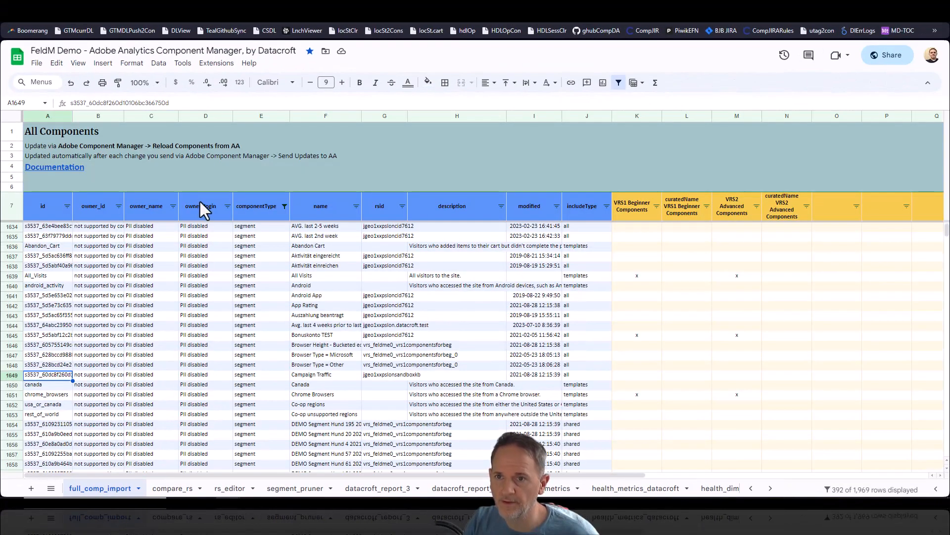
pyautogui.click(284, 206)
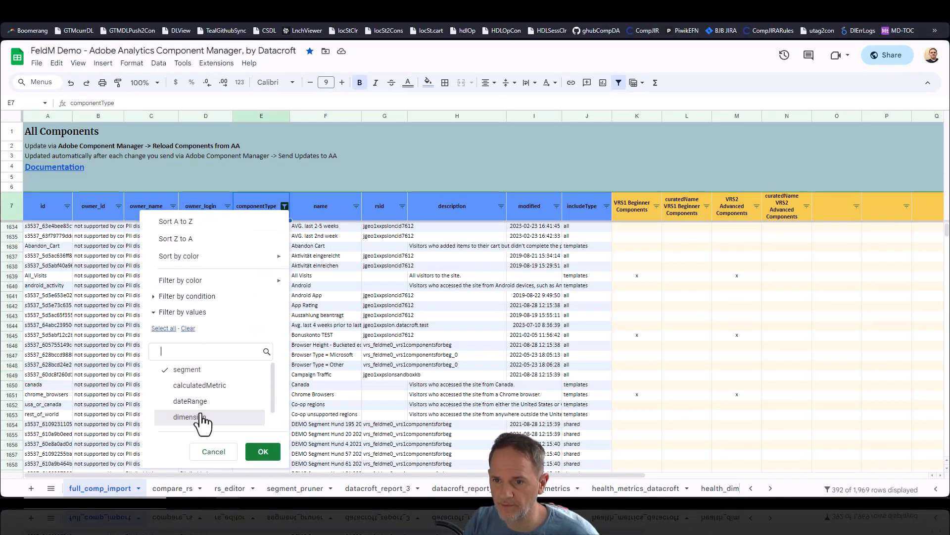
pyautogui.click(196, 375)
pyautogui.click(261, 451)
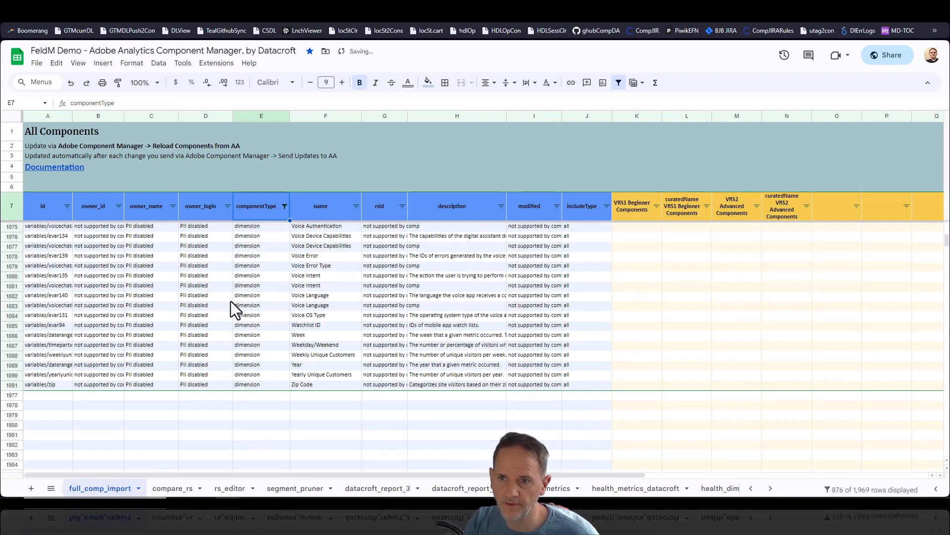
pyautogui.doubleClick(72, 115)
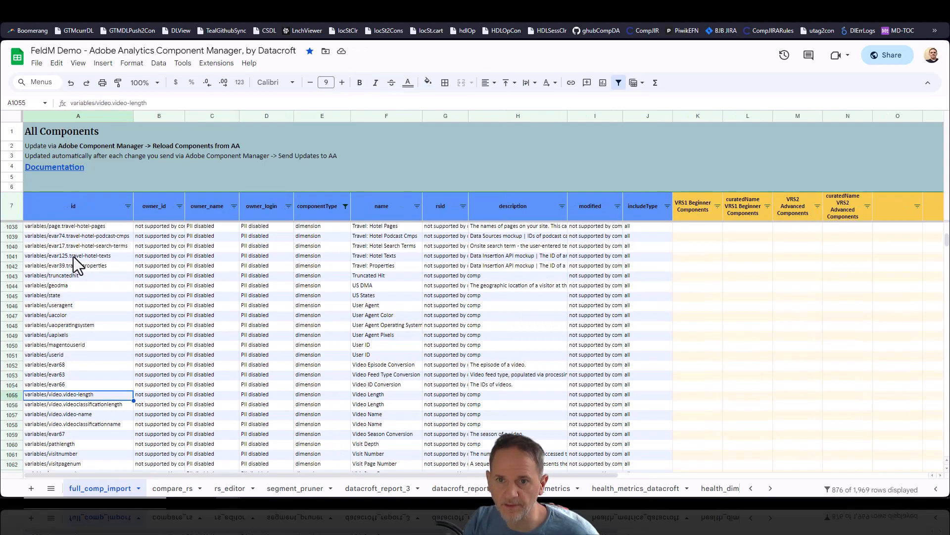
# Step: Copy the ID variables/evar125.travel-hotel-texts from full_comp_import and append it to Vars to exclude entirely on health_metrics2
pyautogui.click(51, 257)
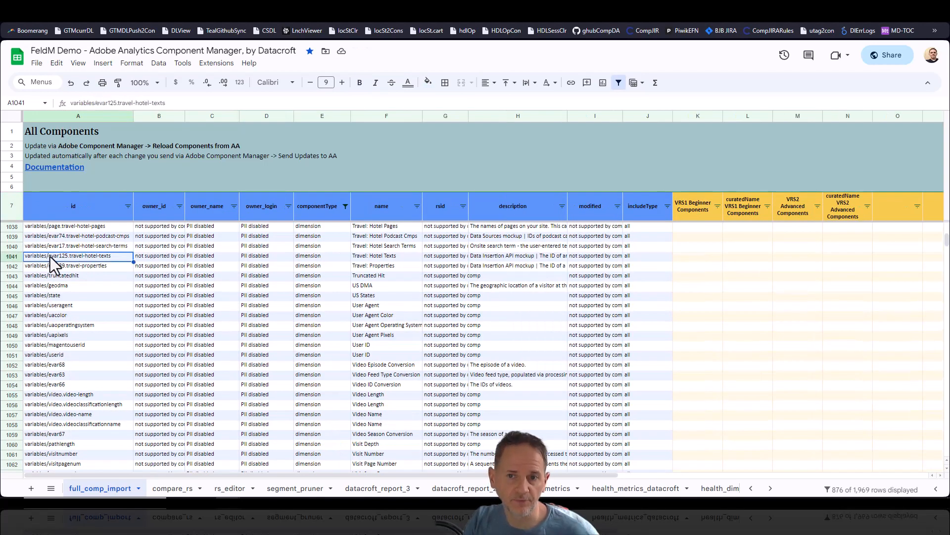
pyautogui.hotkey('ctrl', 'c')
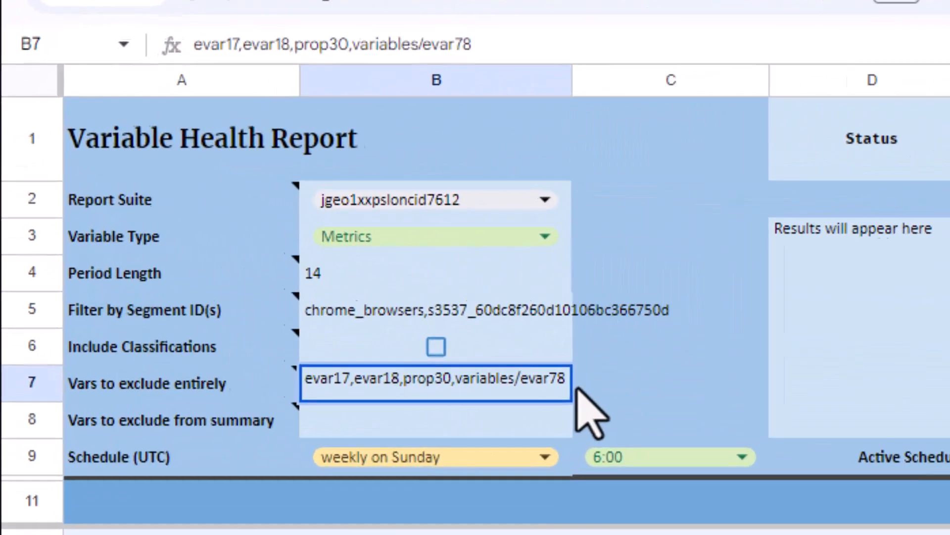
pyautogui.write(',')
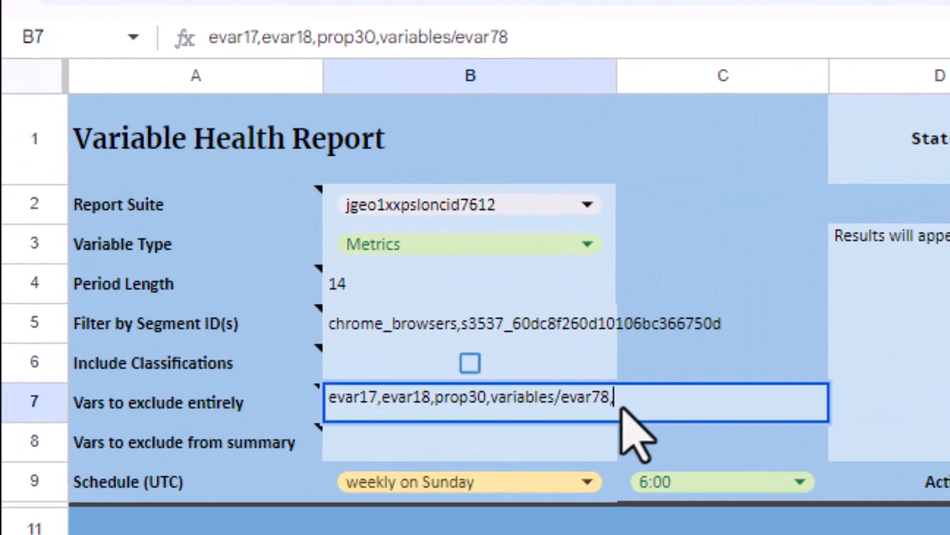
pyautogui.hotkey('ctrl', 'v')
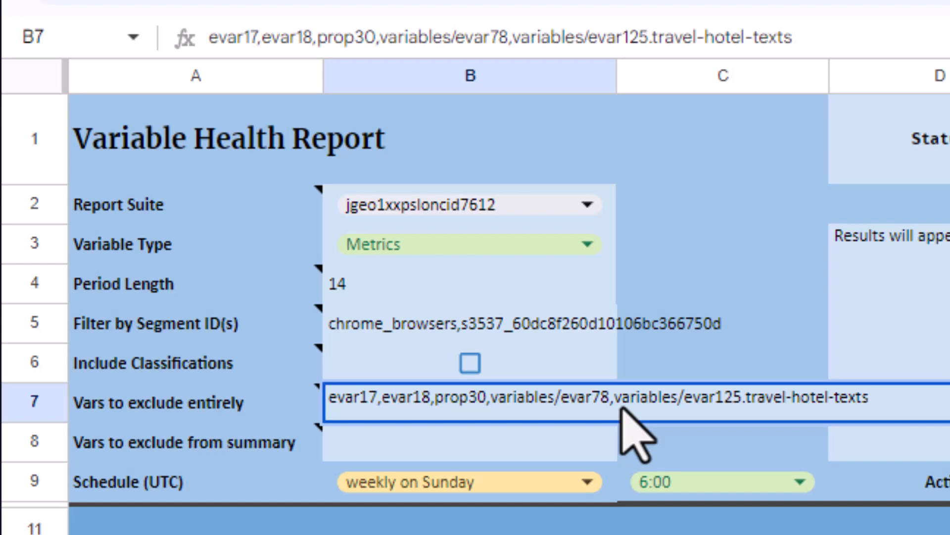
pyautogui.press('Return')
pyautogui.press('Up')
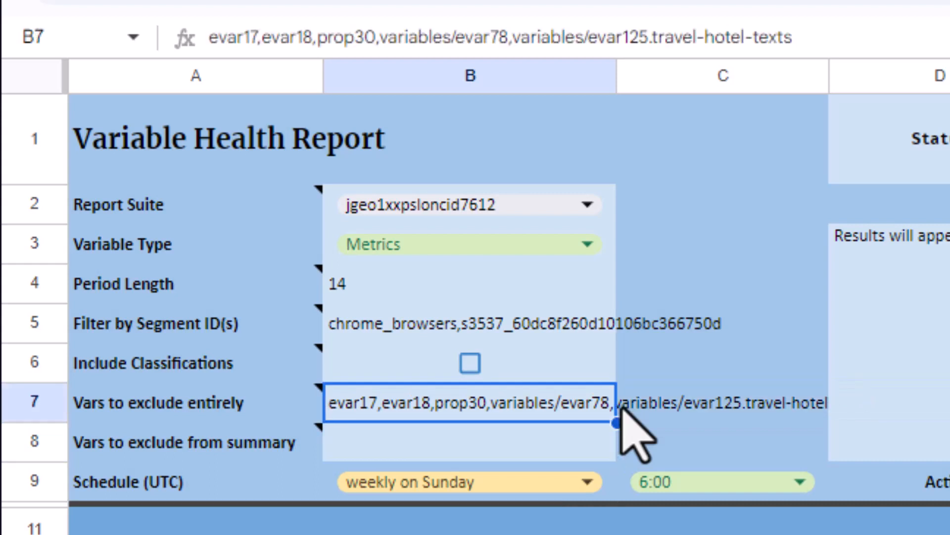
# Step: Replace the Vars to exclude entirely list with event77,event22,evar77instances,metrics/event154
pyautogui.press('Up')
pyautogui.press('Up')
pyautogui.press('Up')
pyautogui.press('Up')
pyautogui.press('Up')
pyautogui.press('Down')
pyautogui.press('Down')
pyautogui.press('Down')
pyautogui.press('Down')
pyautogui.press('Down')
pyautogui.write('event77')
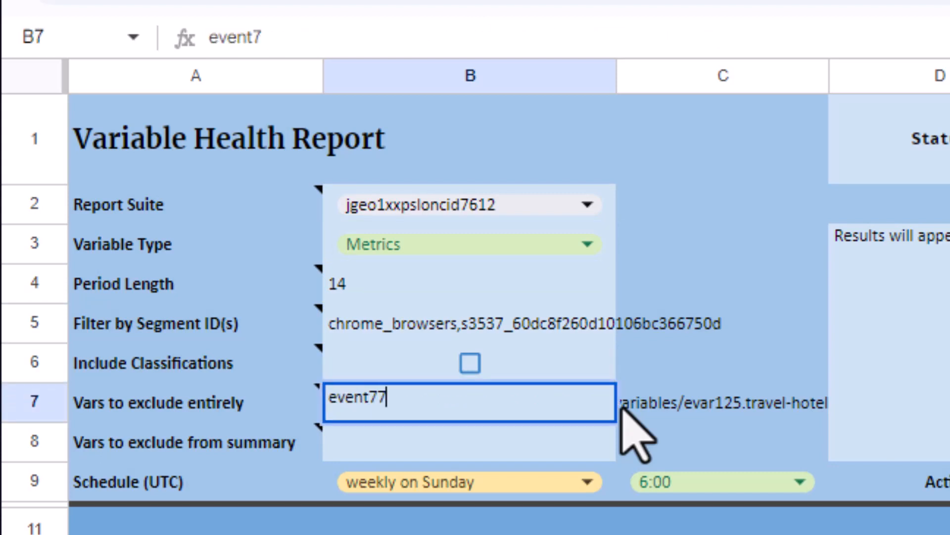
pyautogui.write(',event22')
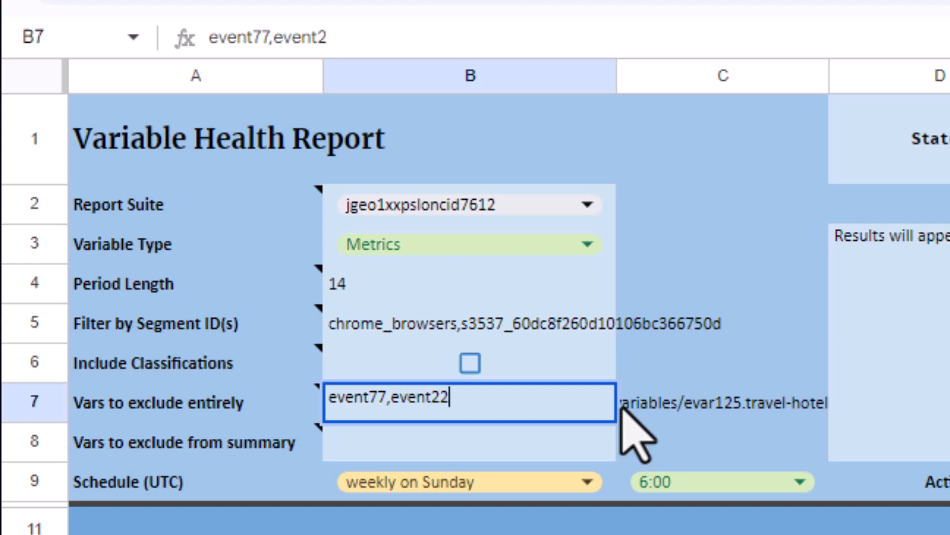
pyautogui.write(',evar')
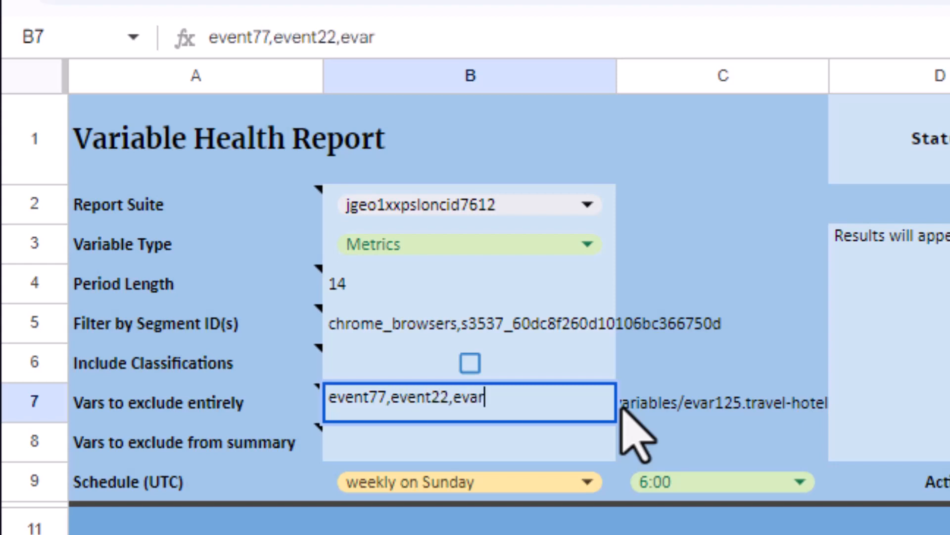
pyautogui.write('77inst')
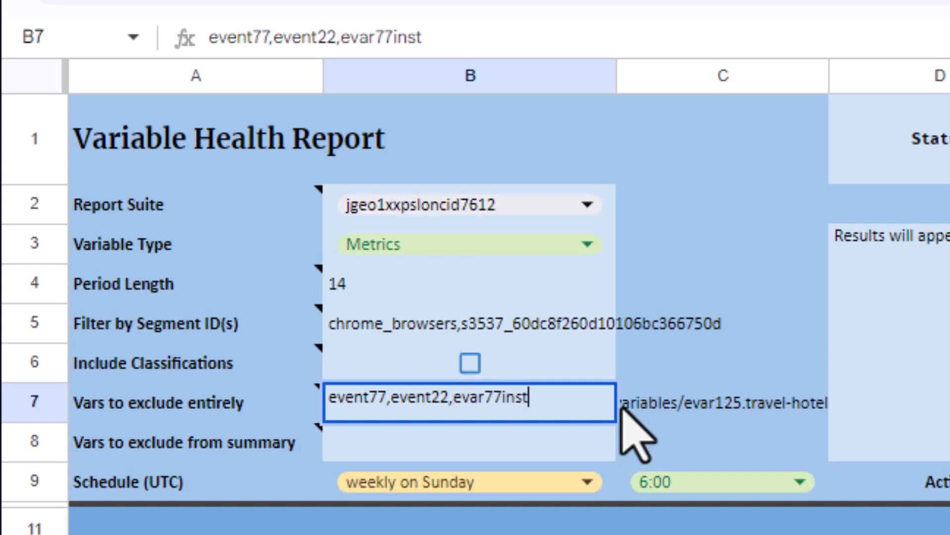
pyautogui.write('ances')
pyautogui.press('Return')
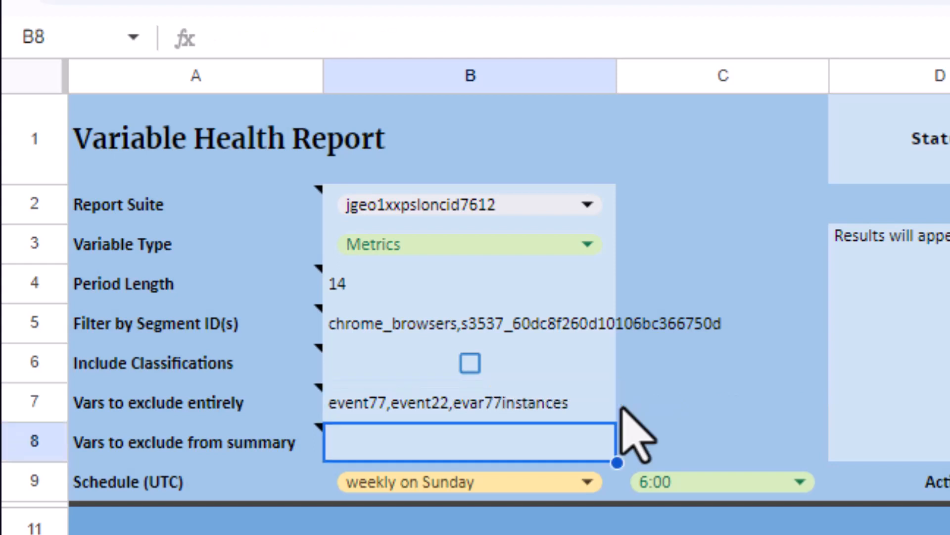
pyautogui.press('Up')
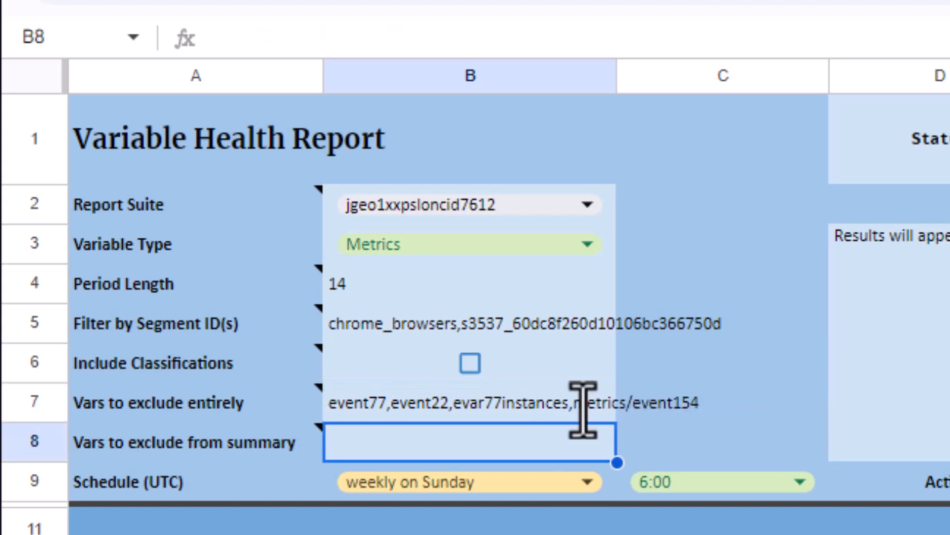
# Step: Read the note on Vars to exclude entirely and review the Vars to exclude from summary setting and the results area
pyautogui.moveTo(172, 402); pyautogui.dragTo(470, 408)
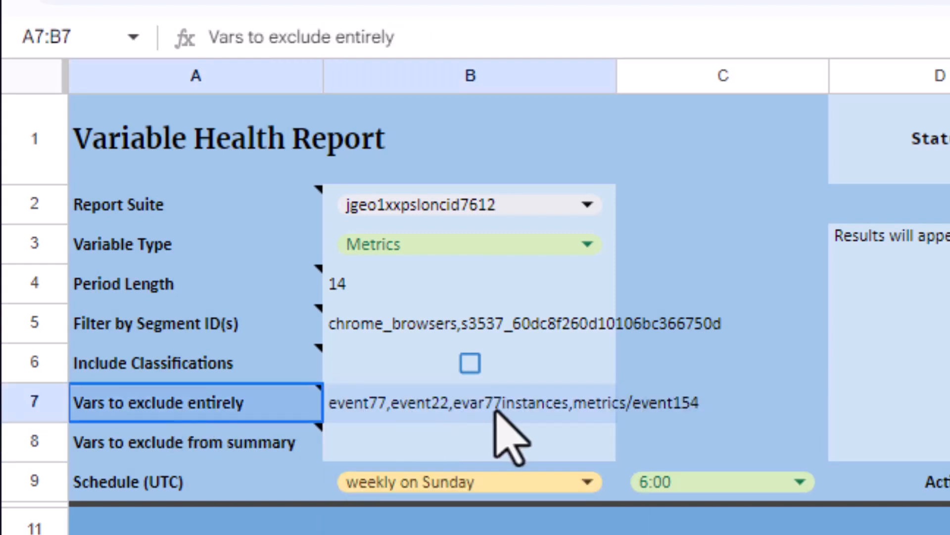
pyautogui.click(495, 410)
pyautogui.click(236, 402)
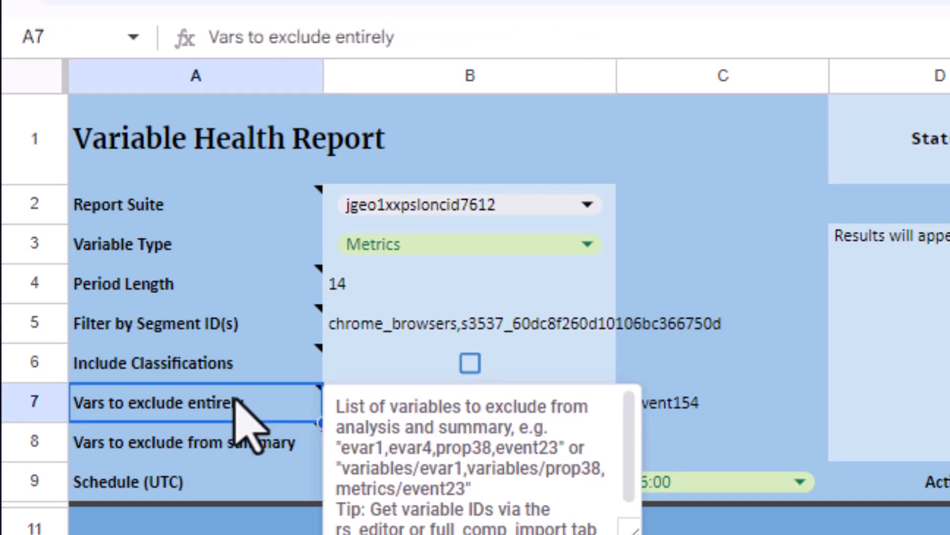
pyautogui.click(697, 404)
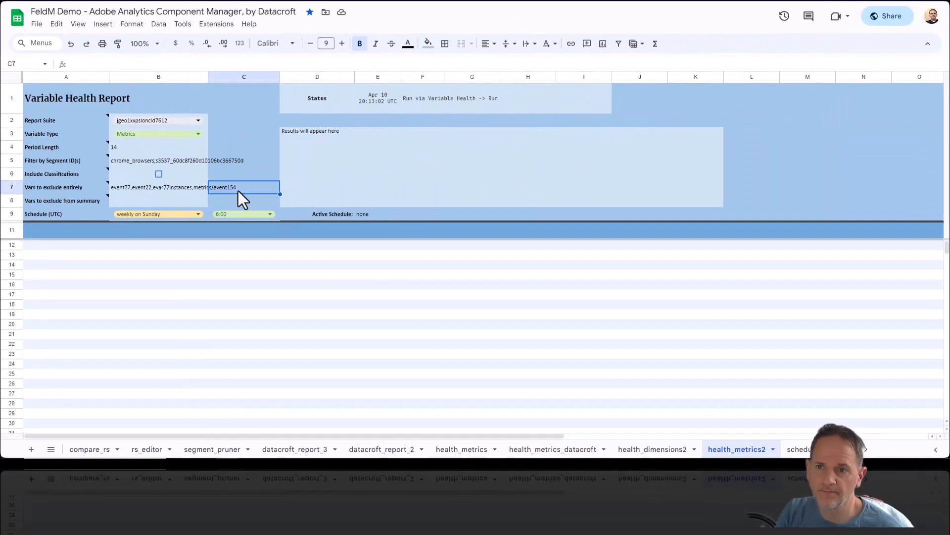
pyautogui.click(680, 437)
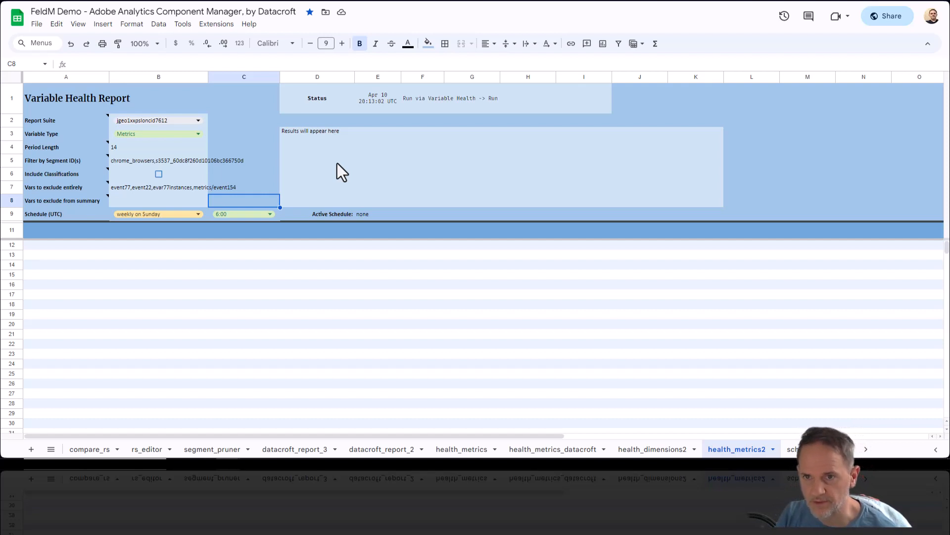
pyautogui.click(125, 201)
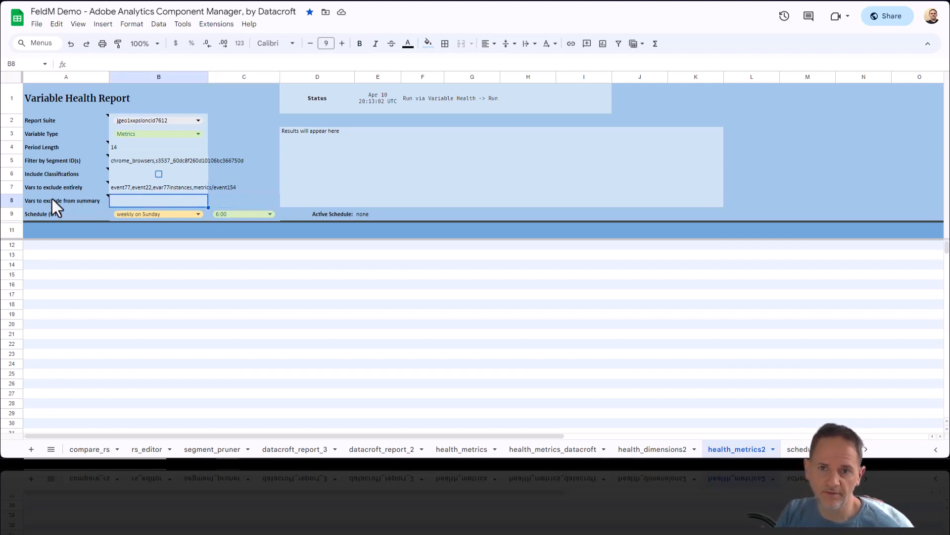
pyautogui.click(243, 194)
pyautogui.click(340, 157)
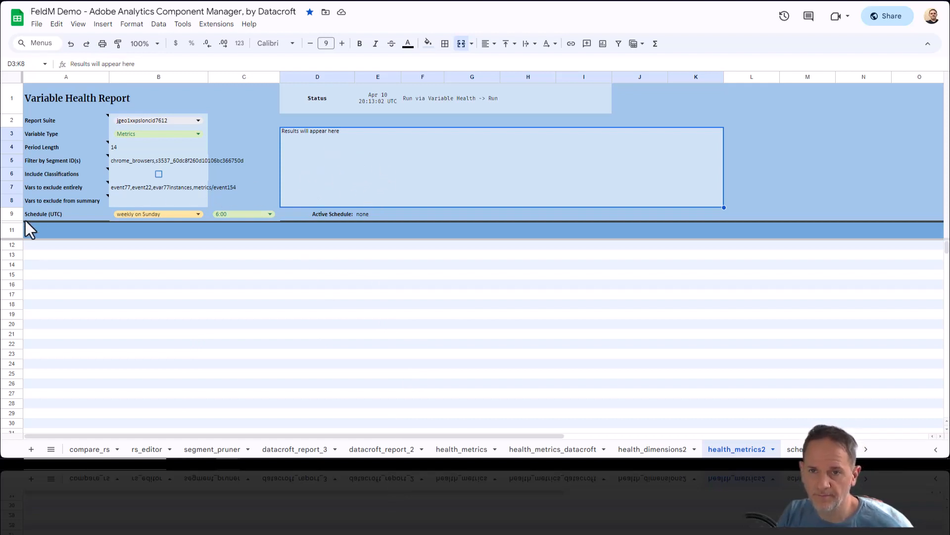
# Step: Run the AA Component Manager Variable Health Report on the health_metrics2 tab and confirm the run
pyautogui.click(224, 28)
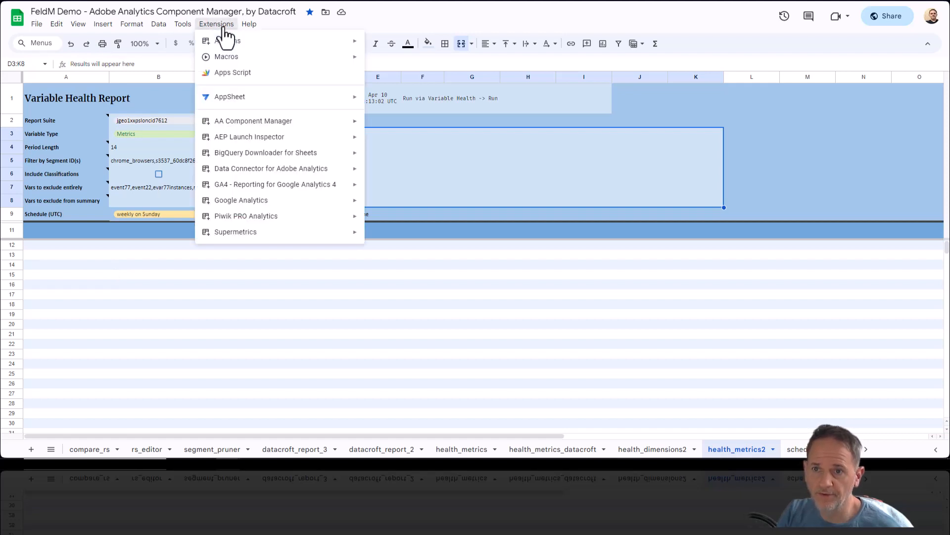
pyautogui.moveTo(245, 130)
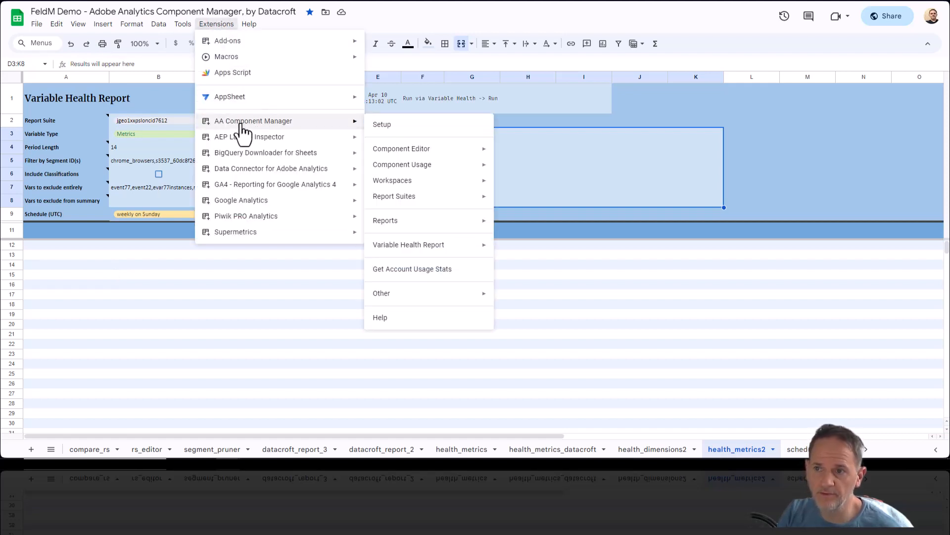
pyautogui.moveTo(440, 250)
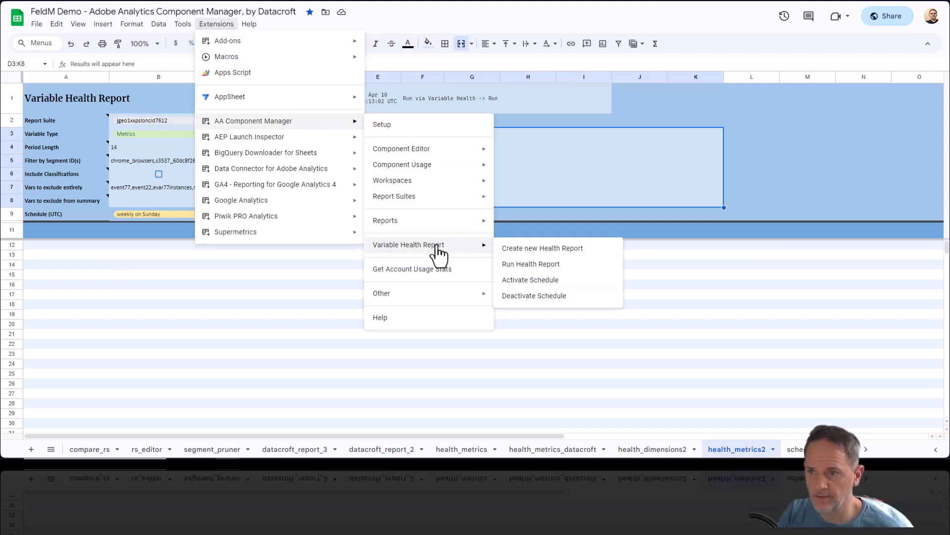
pyautogui.click(554, 265)
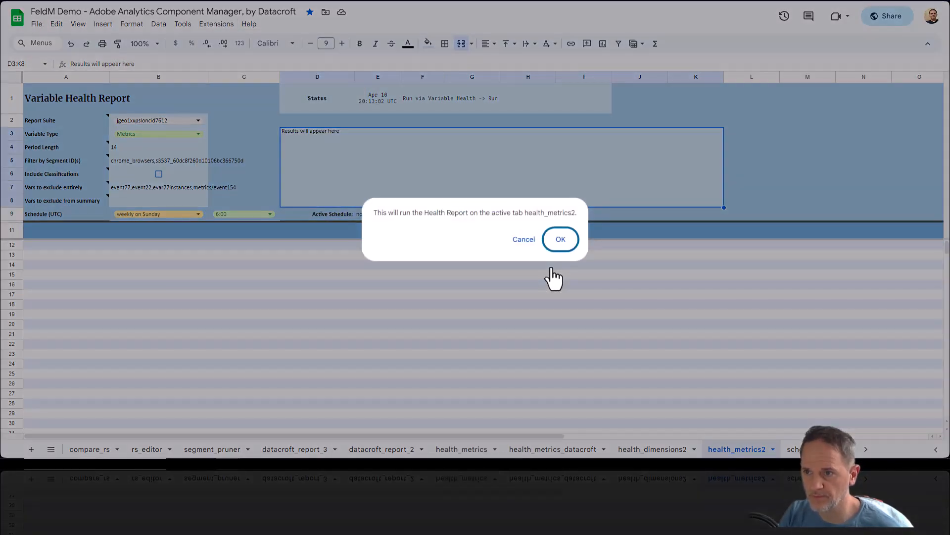
pyautogui.click(560, 239)
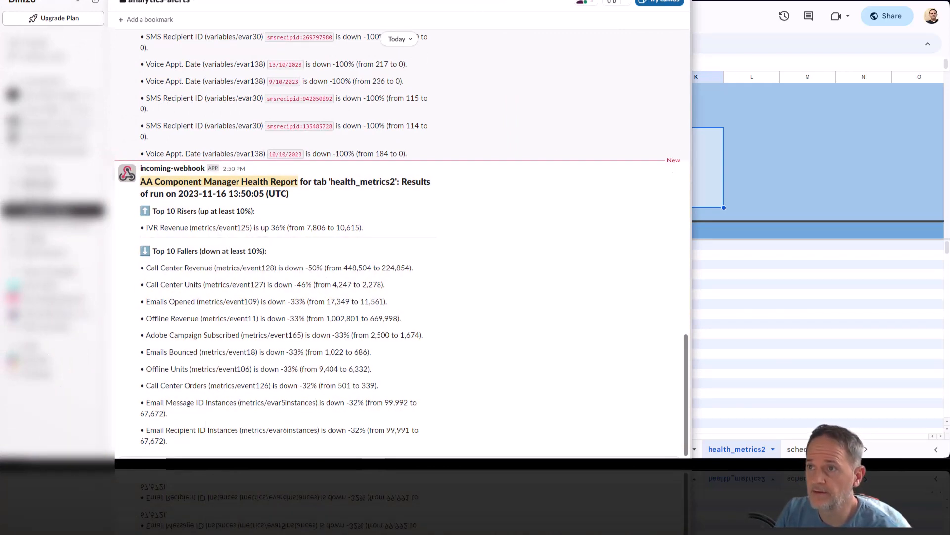
# Step: Return from the Slack alert to Google Sheets and look through the metric rows of the finished health report
pyautogui.moveTo(480, 0); pyautogui.dragTo(0, 30)
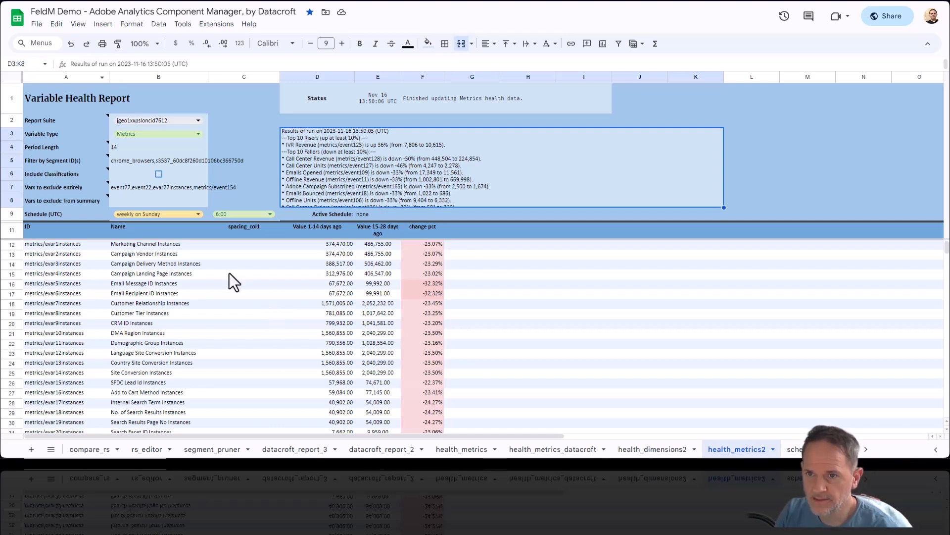
pyautogui.click(117, 265)
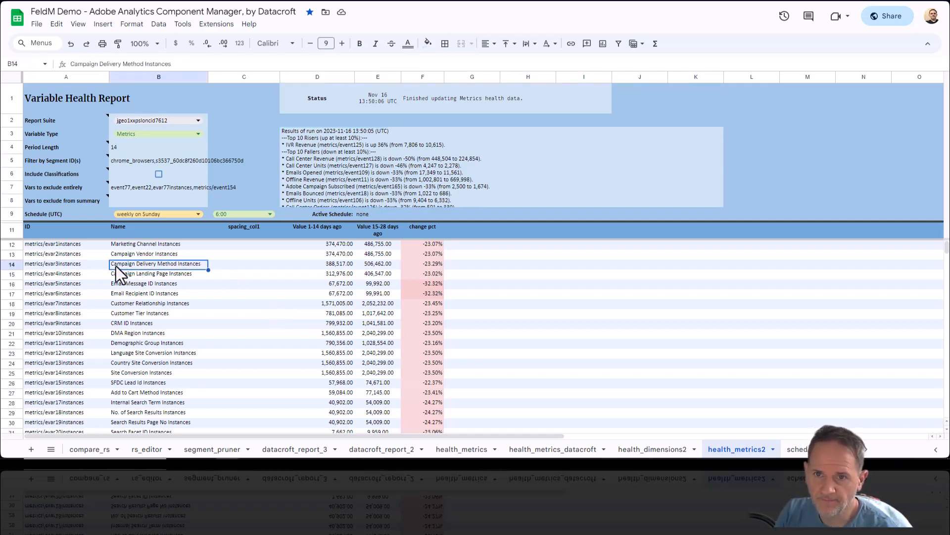
pyautogui.click(46, 248)
pyautogui.scroll(-5, 52, 278)
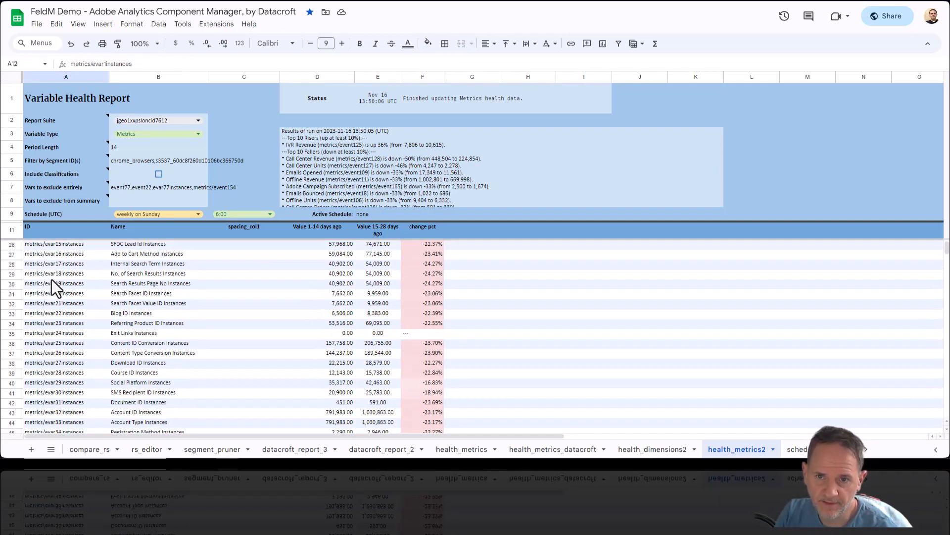
pyautogui.scroll(5, 52, 280)
# Step: Add a filter on header row 11 and restrict the ID column to the values matching "event"
pyautogui.click(15, 232)
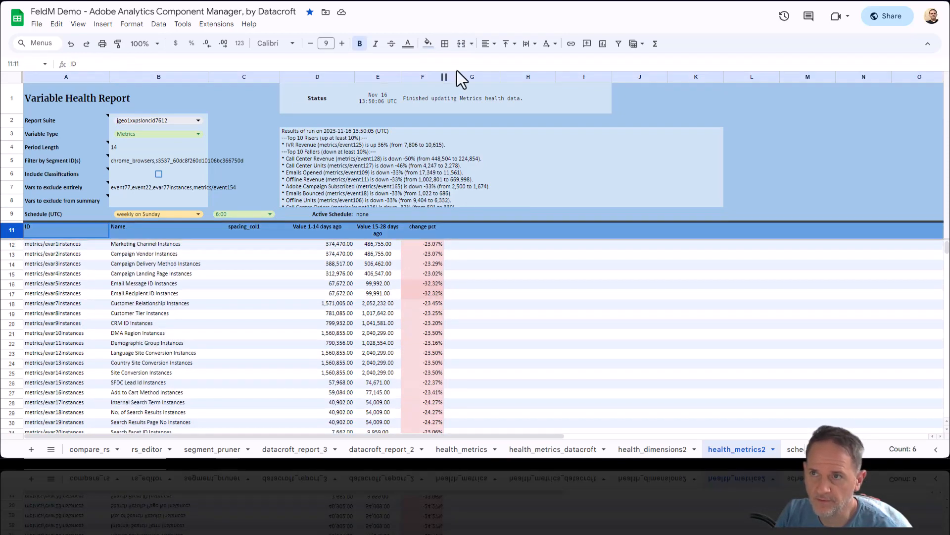
pyautogui.click(618, 43)
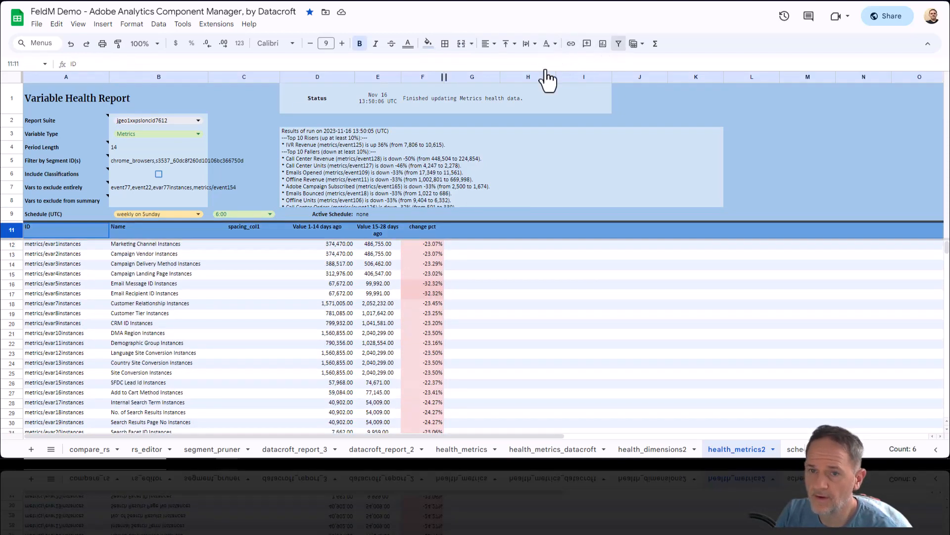
pyautogui.click(104, 228)
pyautogui.scroll(-5, 174, 394)
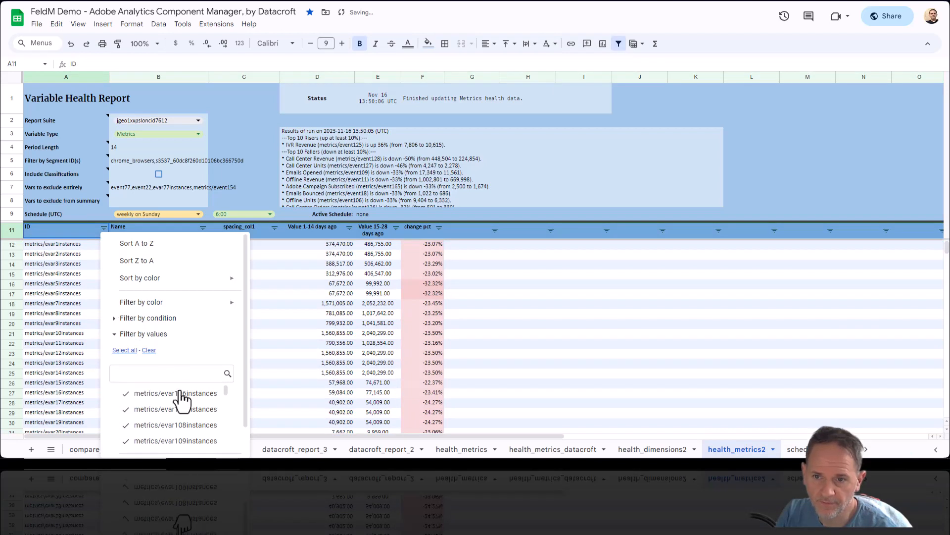
pyautogui.scroll(-8, 174, 394)
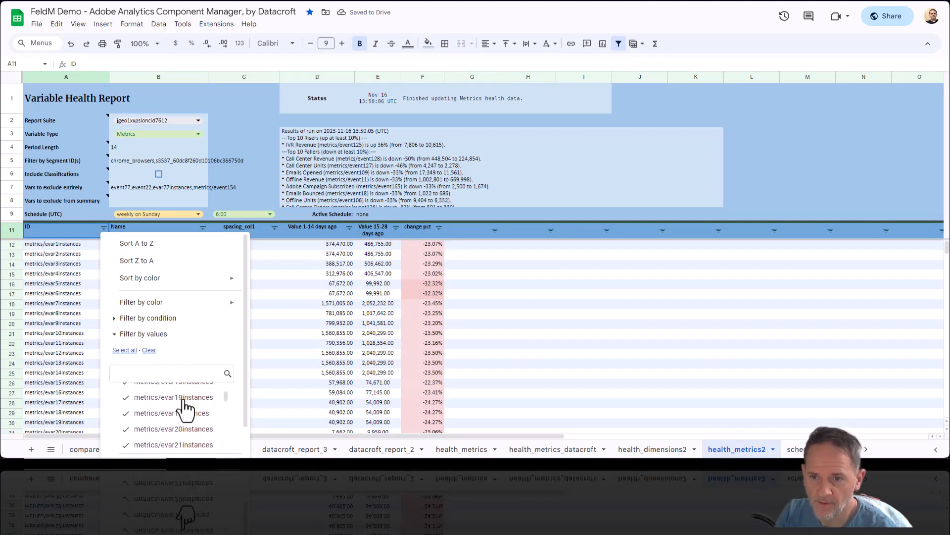
pyautogui.click(148, 350)
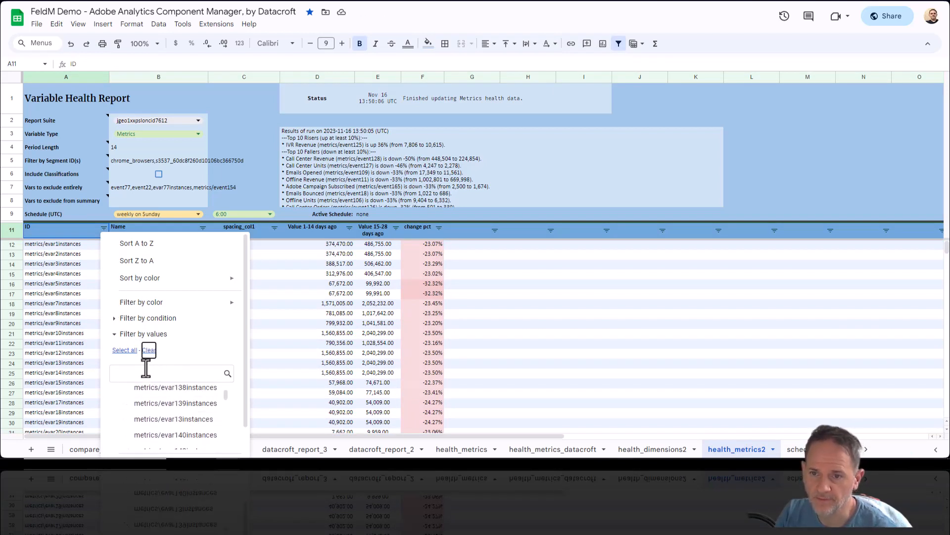
pyautogui.click(145, 372)
pyautogui.write('event')
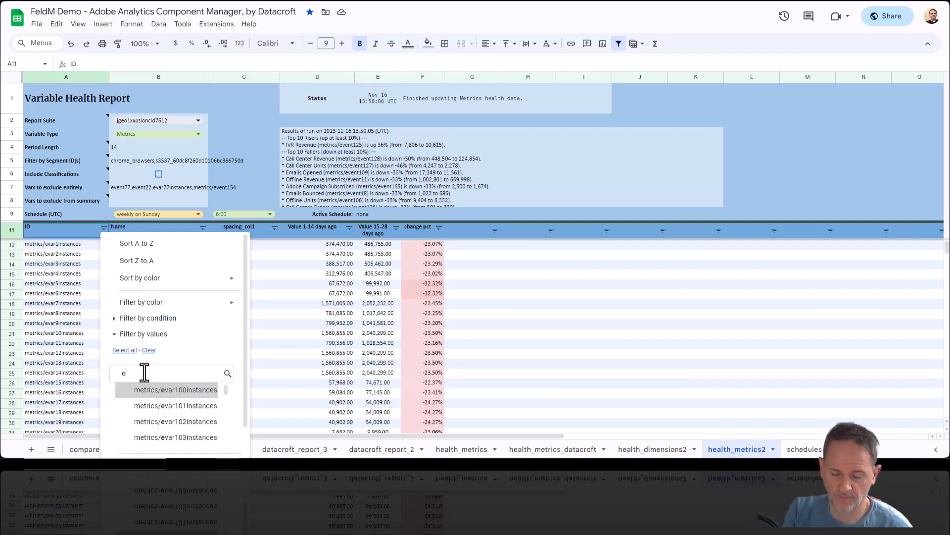
pyautogui.click(128, 351)
pyautogui.scroll(-3, 216, 424)
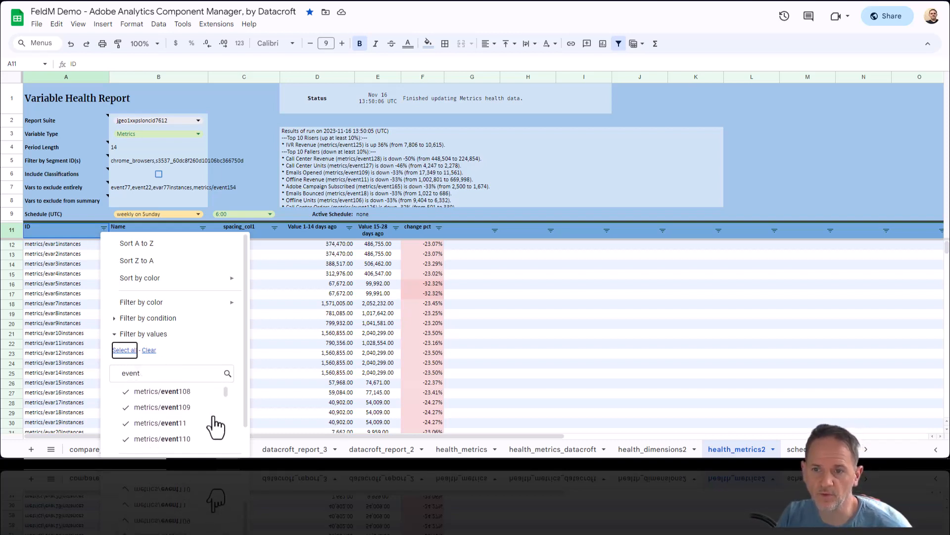
pyautogui.scroll(-2, 230, 411)
pyautogui.click(214, 441)
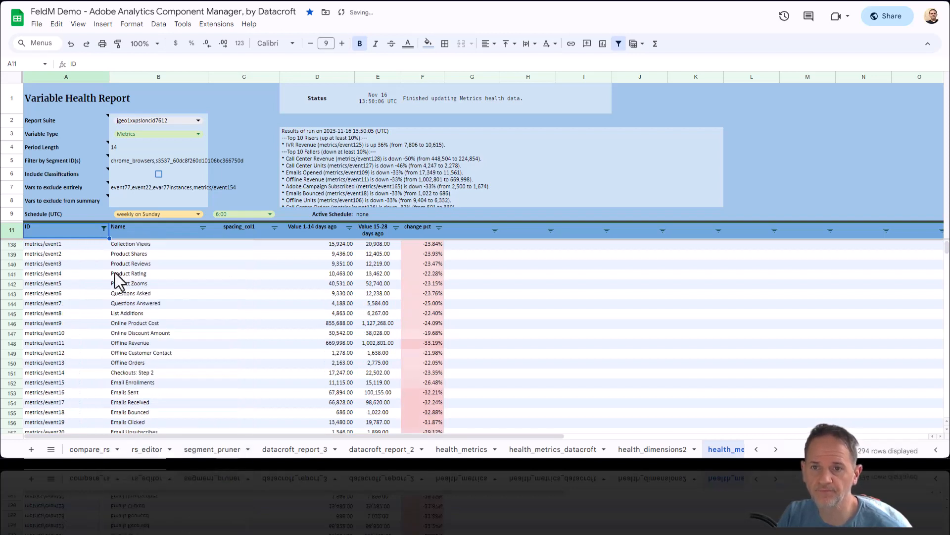
# Step: Examine the metrics/event1 row's name, period values and change percentage, and compare its columns with the Period Length setting
pyautogui.click(61, 245)
pyautogui.click(133, 246)
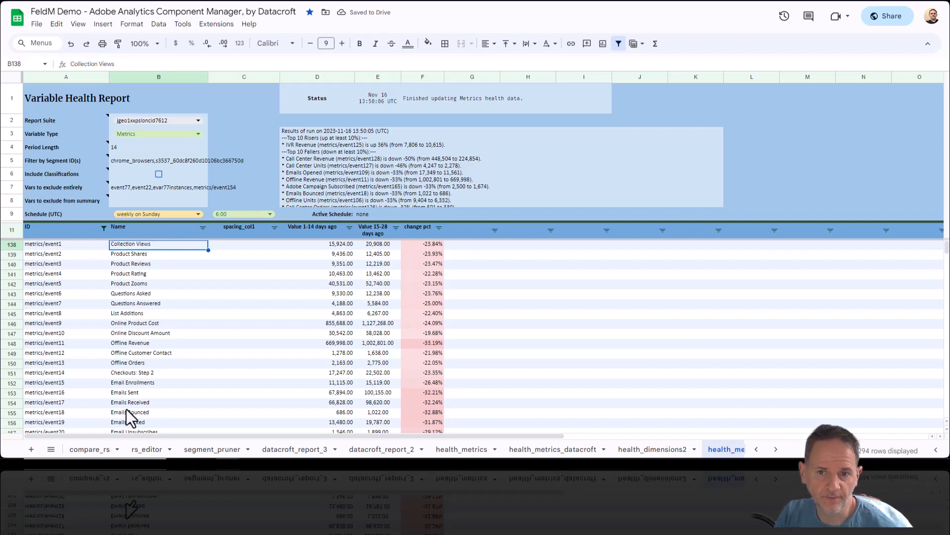
pyautogui.click(343, 245)
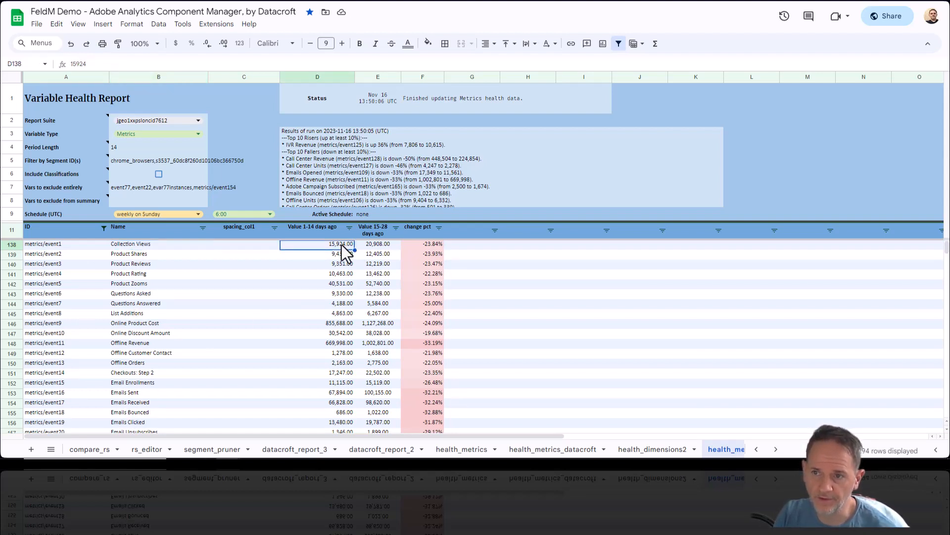
pyautogui.click(112, 149)
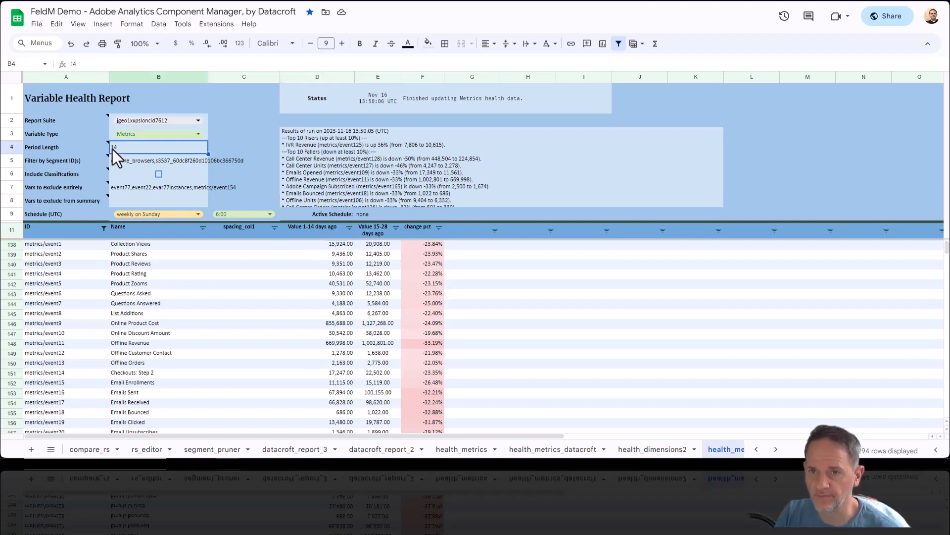
pyautogui.click(382, 245)
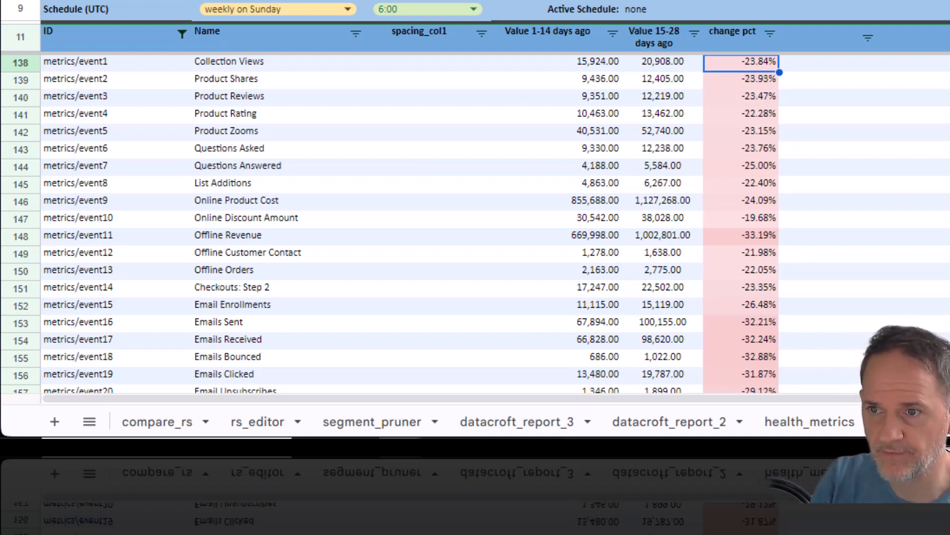
# Step: Examine the Offline Revenue row's values for both periods and its change percentage
pyautogui.click(236, 236)
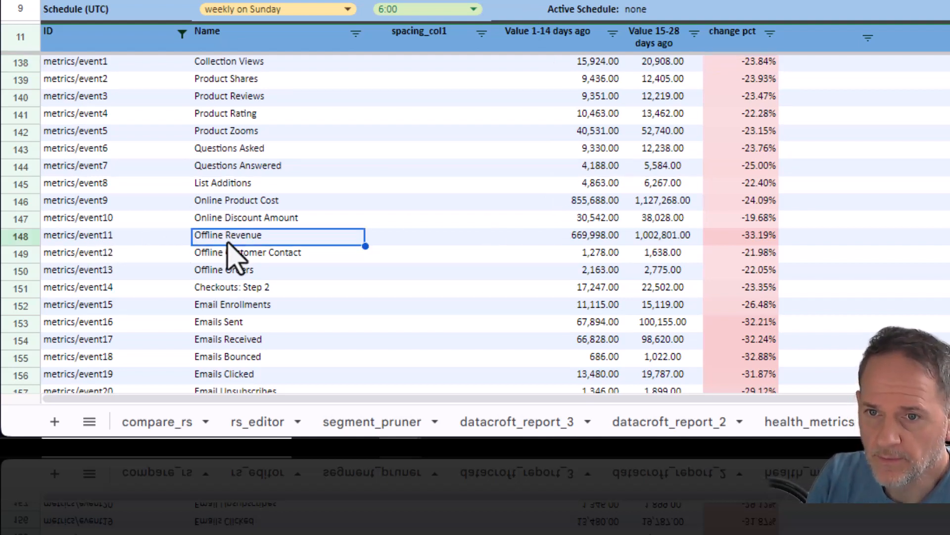
pyautogui.click(577, 237)
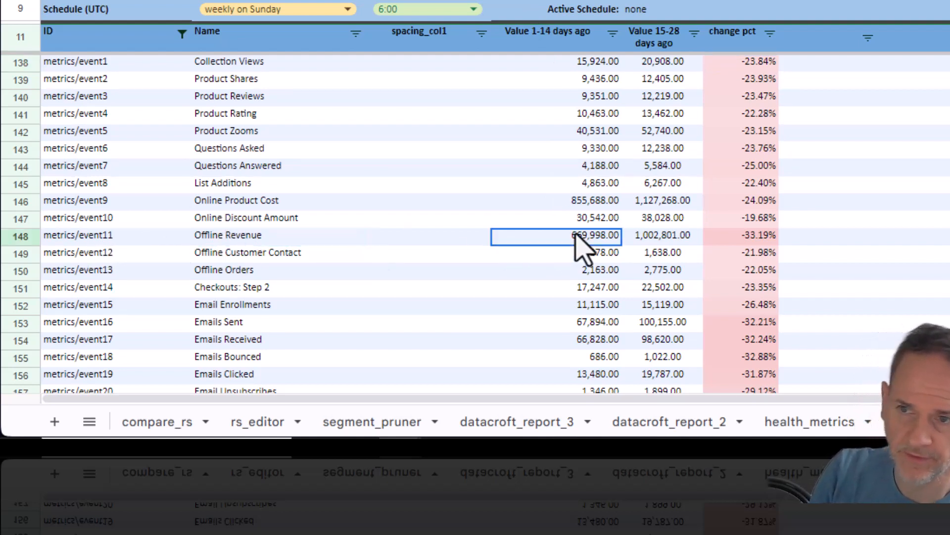
pyautogui.click(678, 238)
pyautogui.click(747, 237)
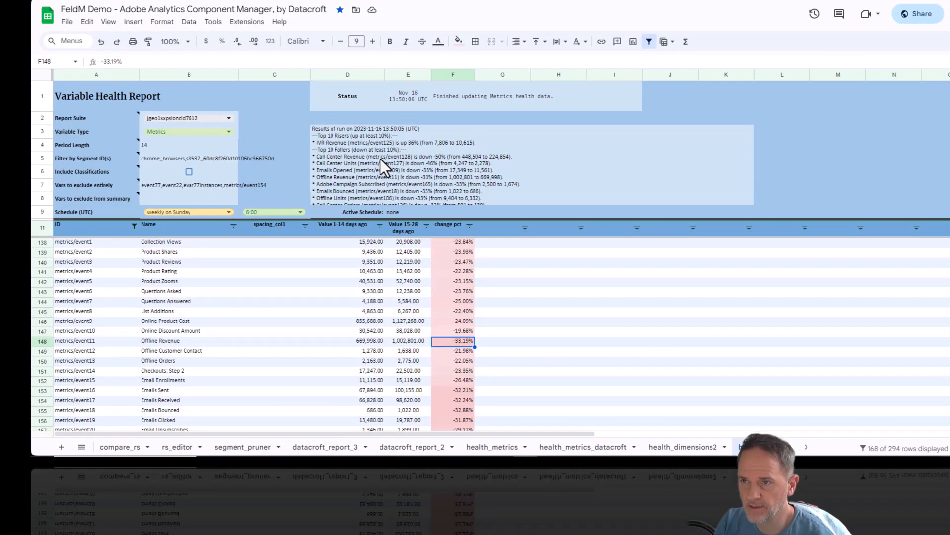
# Step: Expand the results summary cell to read its full list of top risers and fallers, leaving its text unedited
pyautogui.doubleClick(380, 158)
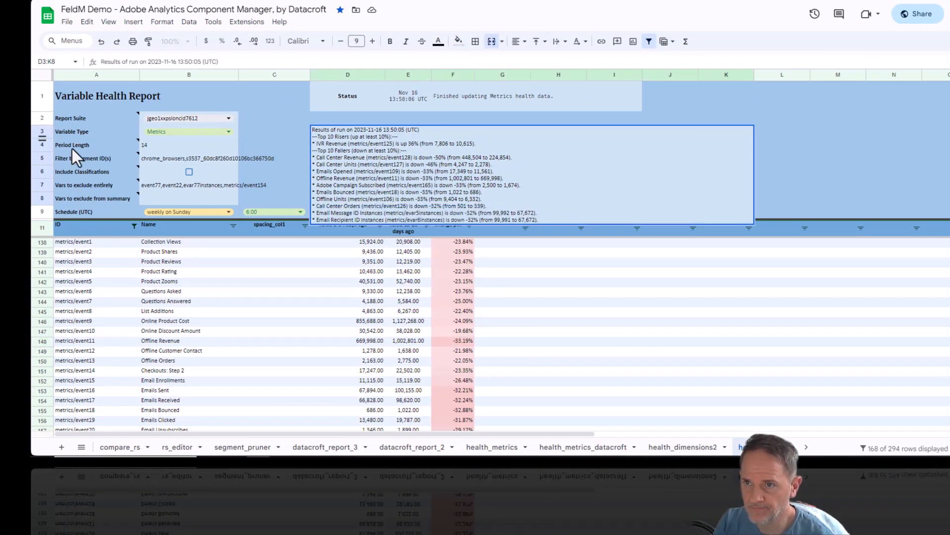
pyautogui.moveTo(341, 137); pyautogui.dragTo(362, 217)
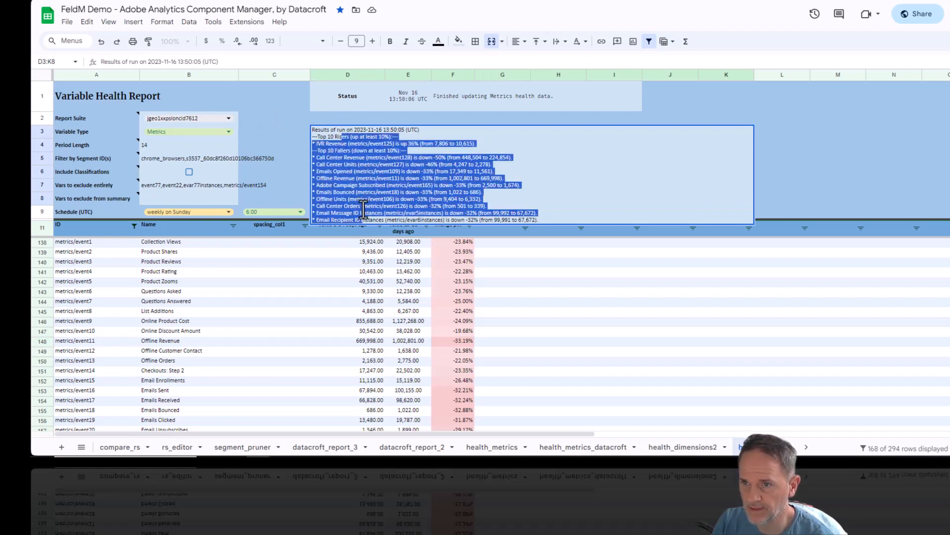
pyautogui.click(361, 206)
pyautogui.click(350, 247)
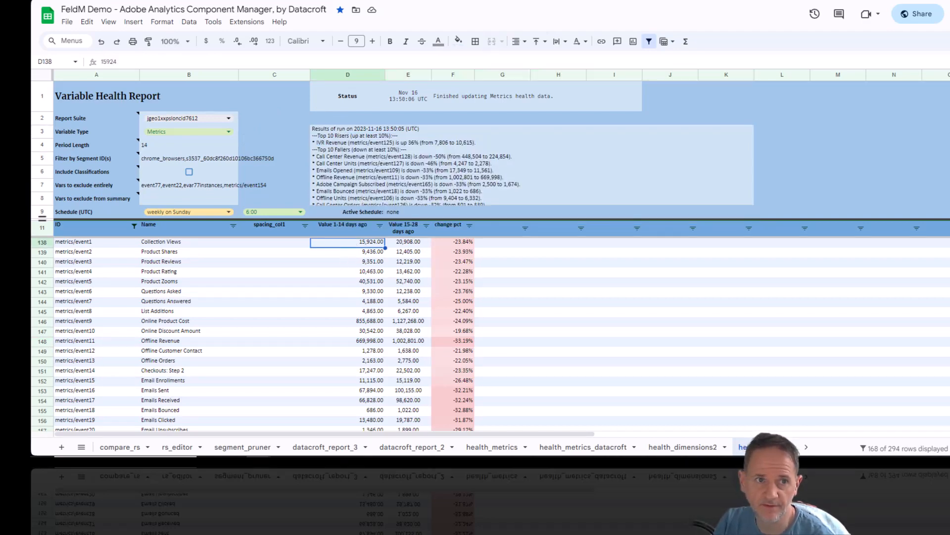
# Step: Switch to Slack and read the top risers and fallers in the health report message for health_metrics2
pyautogui.moveTo(31, 52); pyautogui.dragTo(390, 0)
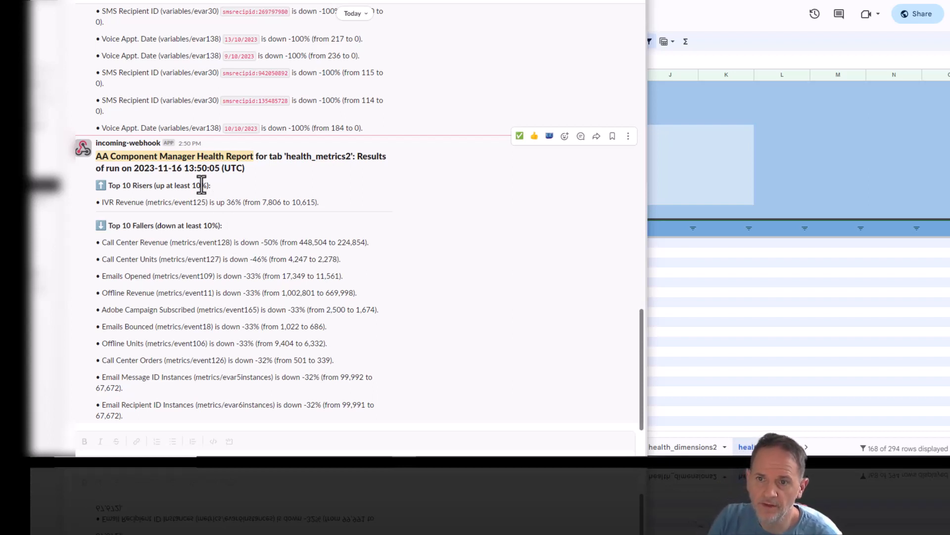
pyautogui.moveTo(99, 202); pyautogui.dragTo(345, 208)
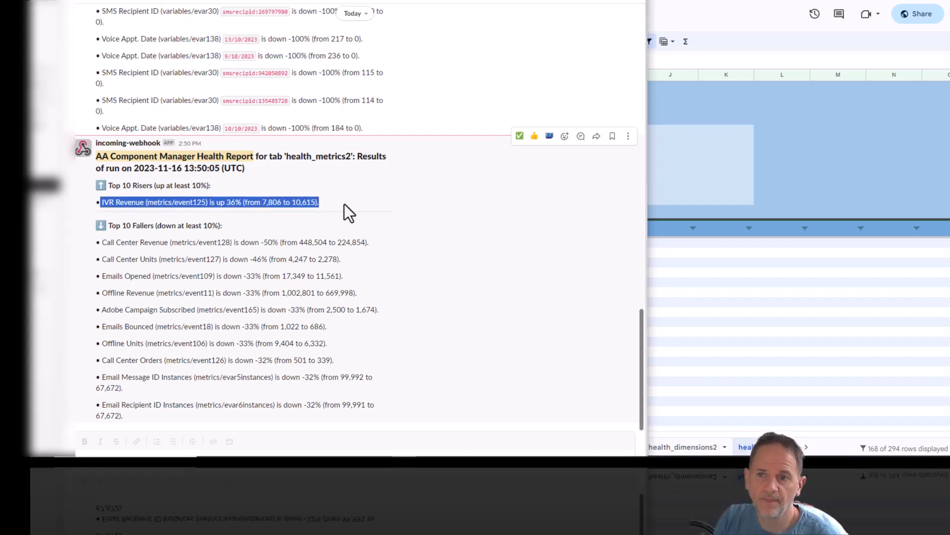
pyautogui.click(296, 203)
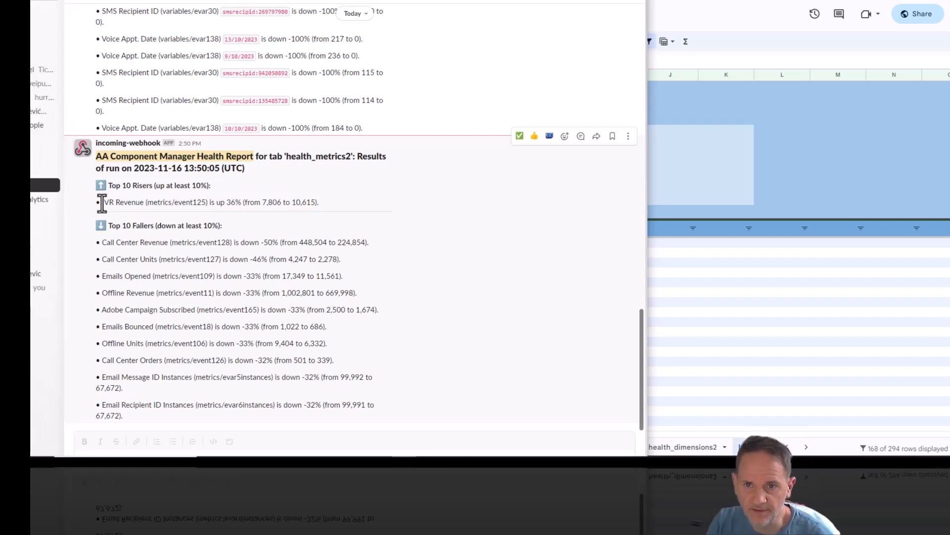
pyautogui.moveTo(102, 203); pyautogui.dragTo(144, 204)
pyautogui.click(226, 201)
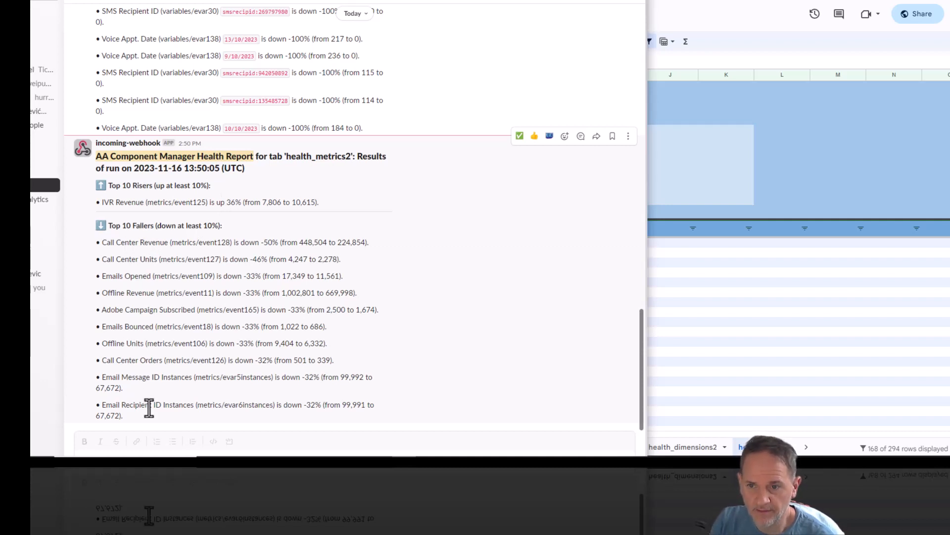
pyautogui.moveTo(189, 242); pyautogui.dragTo(190, 406)
pyautogui.click(191, 407)
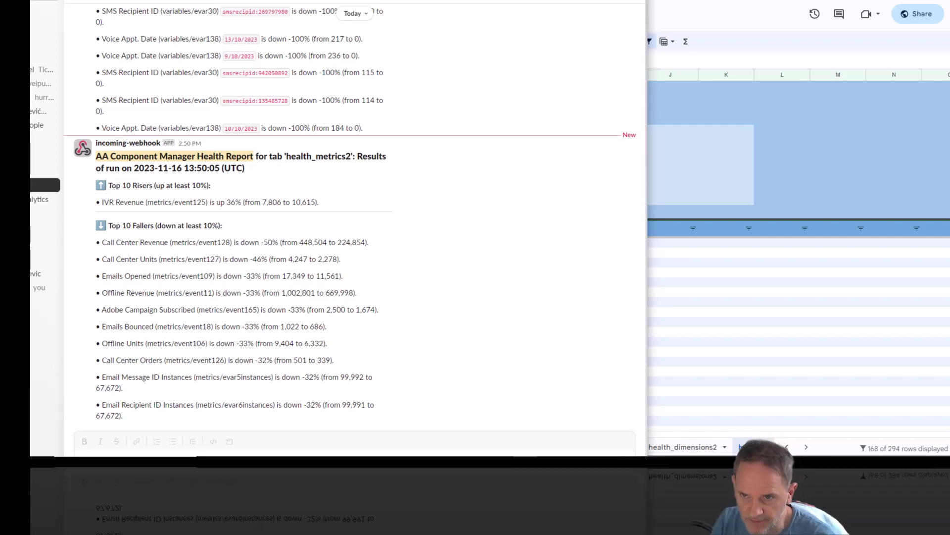
# Step: Return to Google Sheets and review the health_dimensions2 report's excluded variables and its listed dimension values
pyautogui.hotkey('alt', 'Tab')
pyautogui.click(276, 272)
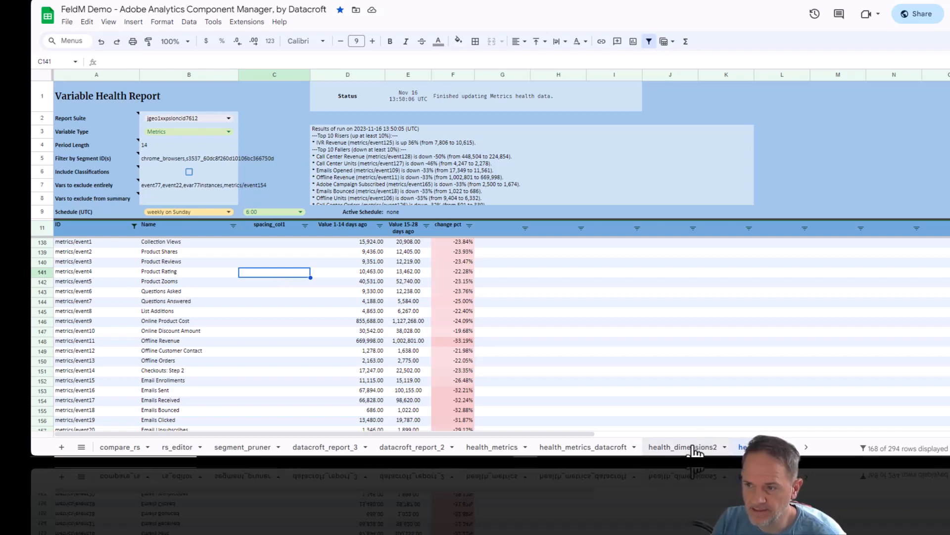
pyautogui.click(678, 447)
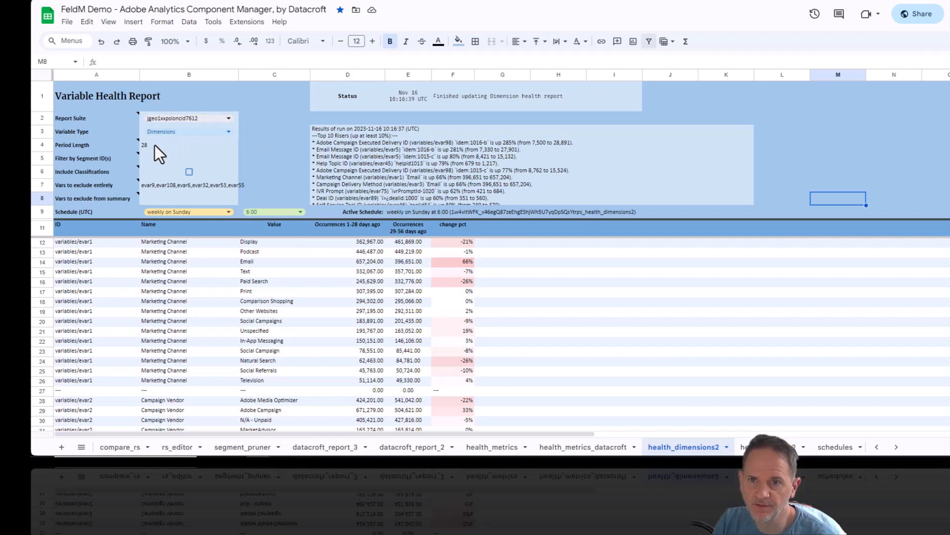
pyautogui.click(153, 186)
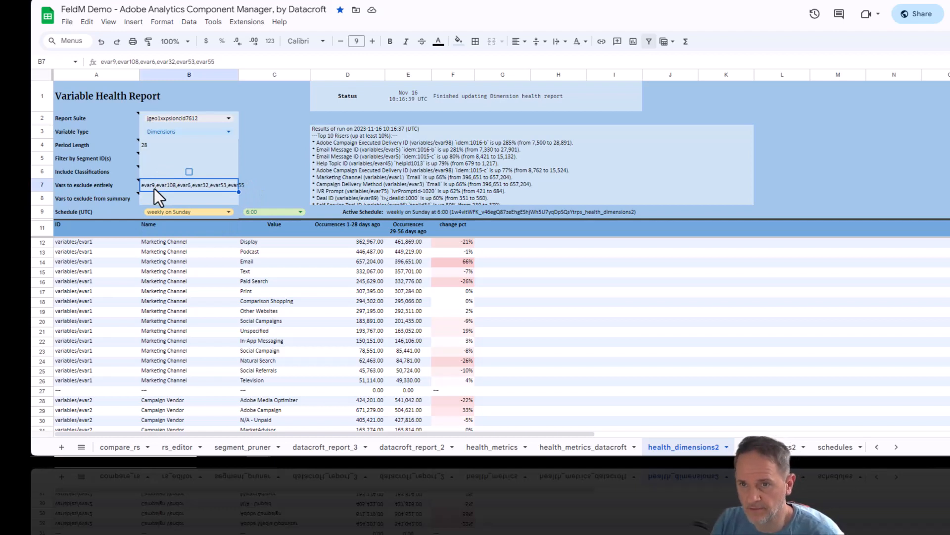
pyautogui.click(298, 284)
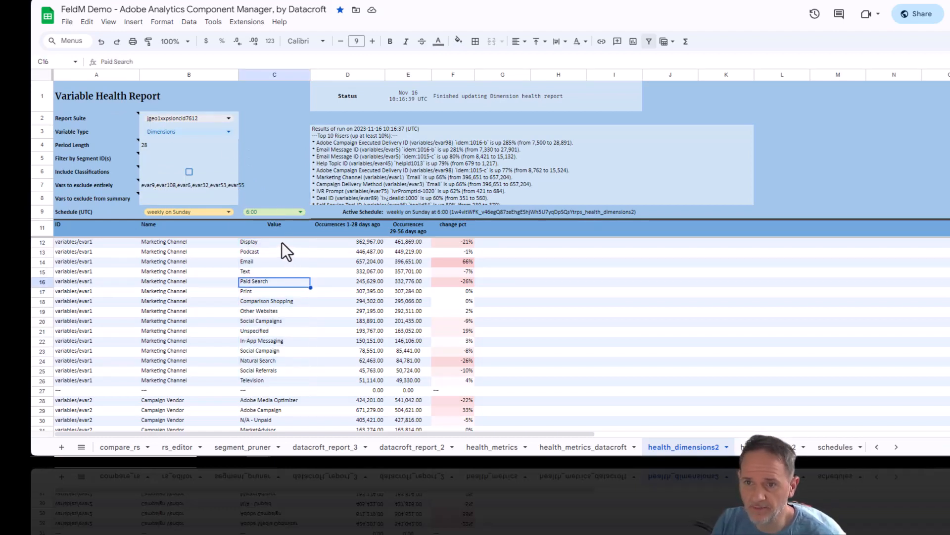
# Step: Review the Marketing Channel and Campaign Vendor values and browse the other dimensions listed in the health_dimensions2 report
pyautogui.moveTo(281, 242); pyautogui.dragTo(278, 380)
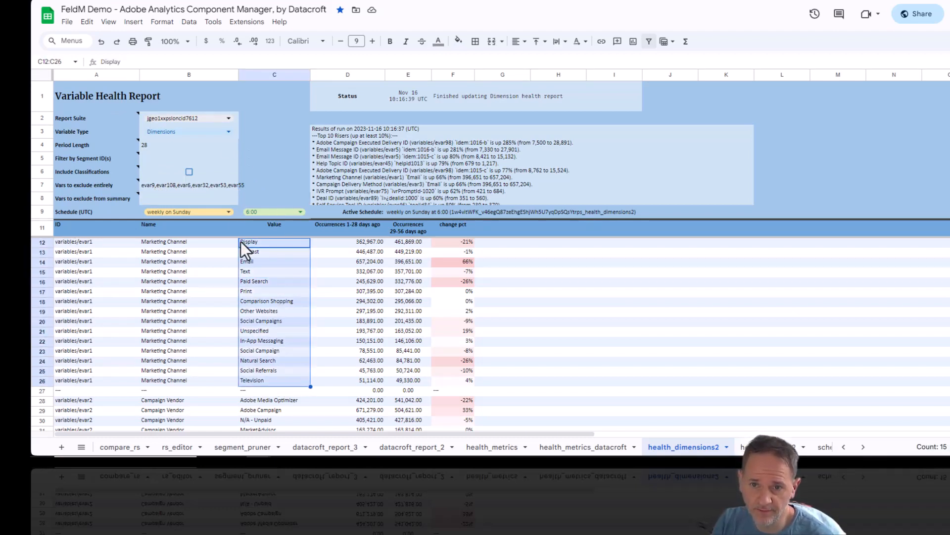
pyautogui.click(97, 244)
pyautogui.scroll(-3, 272, 337)
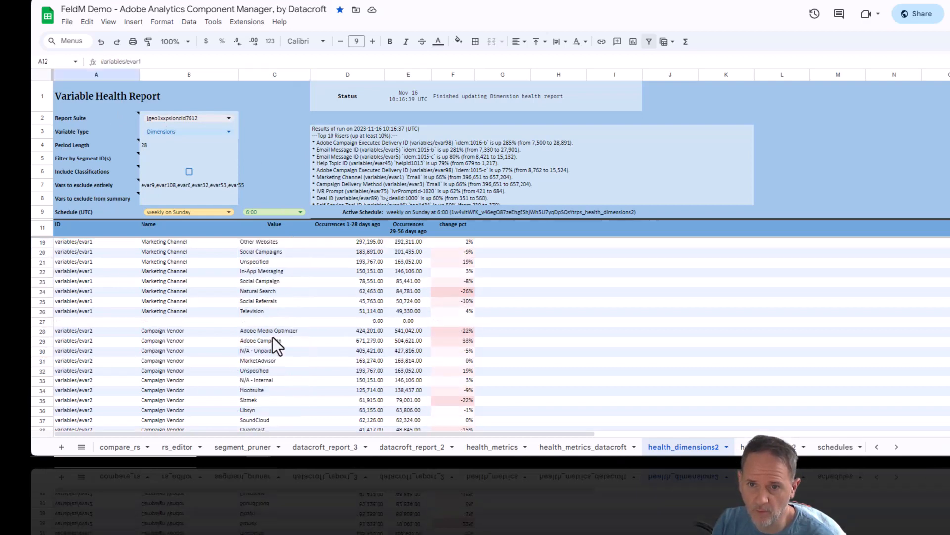
pyautogui.moveTo(265, 301); pyautogui.dragTo(272, 400)
pyautogui.scroll(-5, 260, 361)
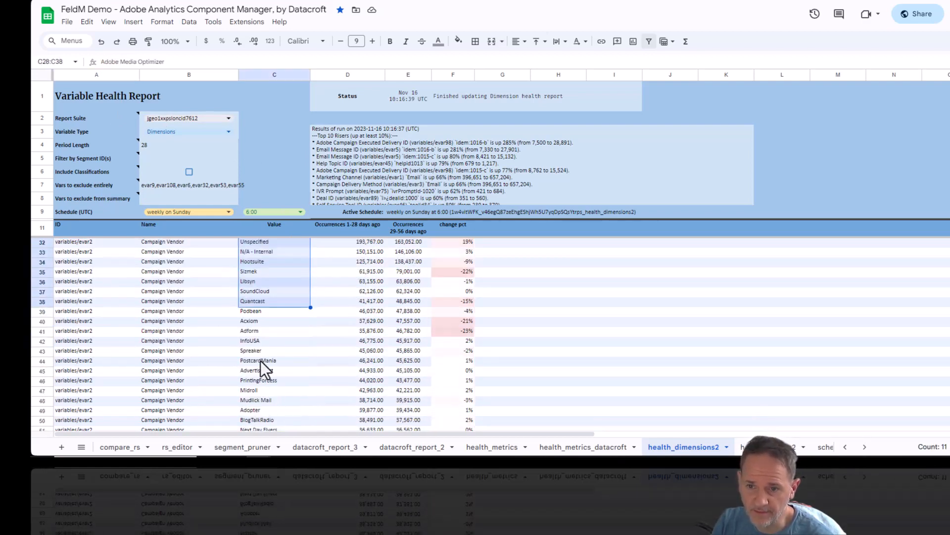
pyautogui.scroll(-20, 265, 349)
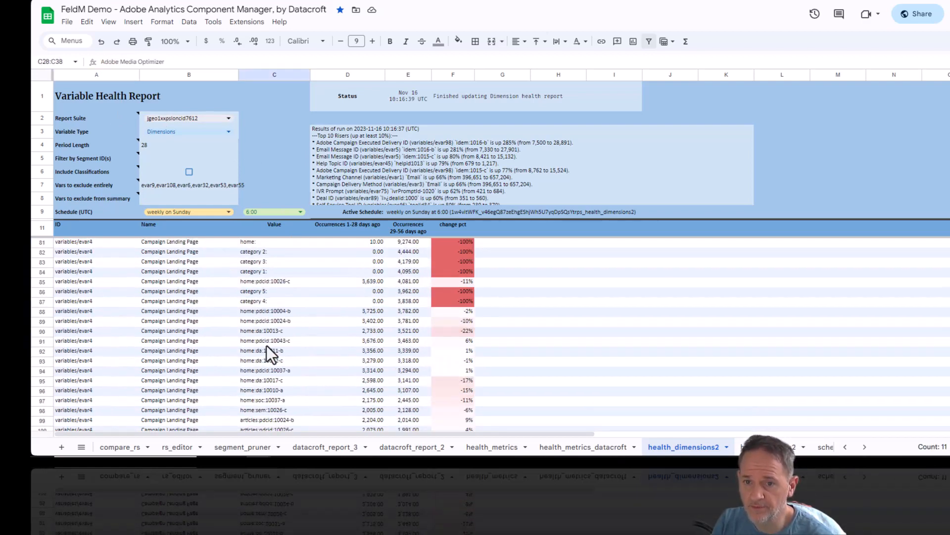
pyautogui.scroll(20, 267, 346)
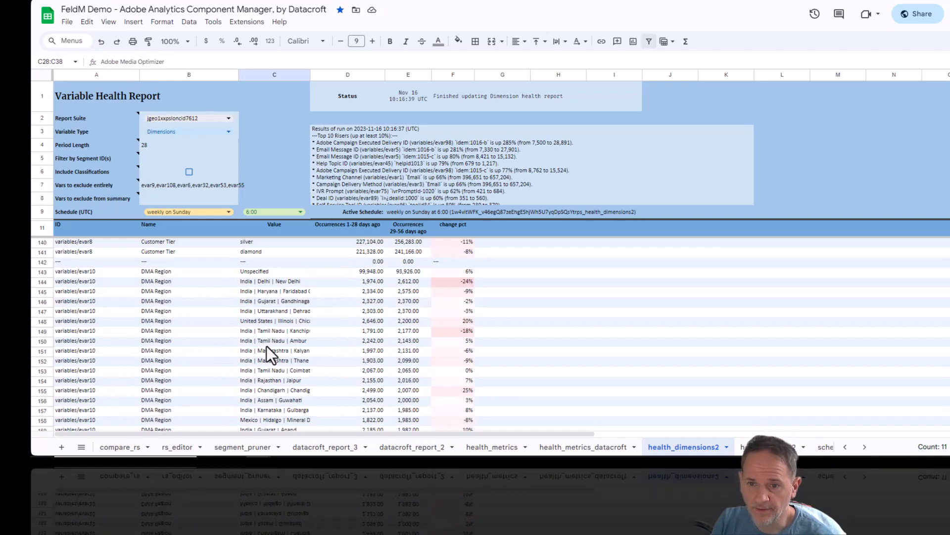
pyautogui.scroll(11, 266, 345)
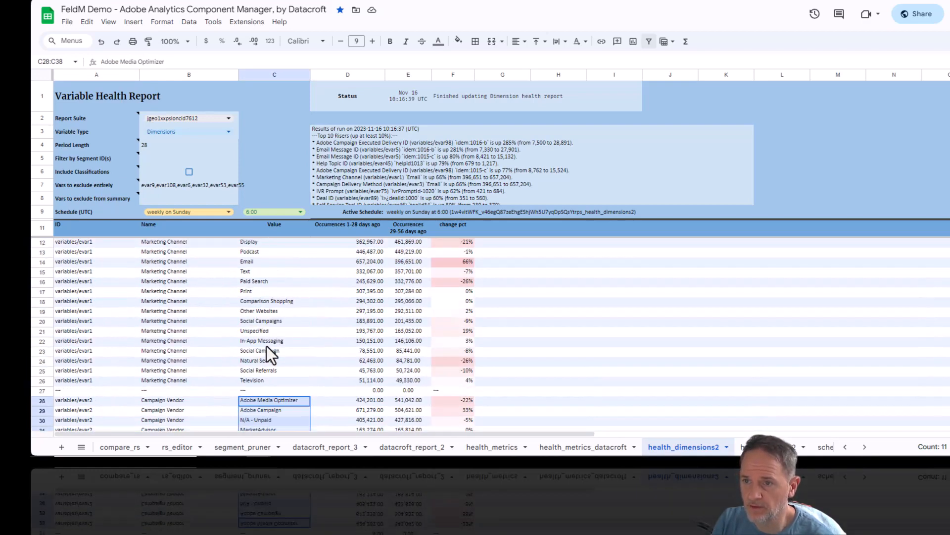
# Step: Examine the Display row's occurrences for both periods and its change percentage
pyautogui.click(357, 244)
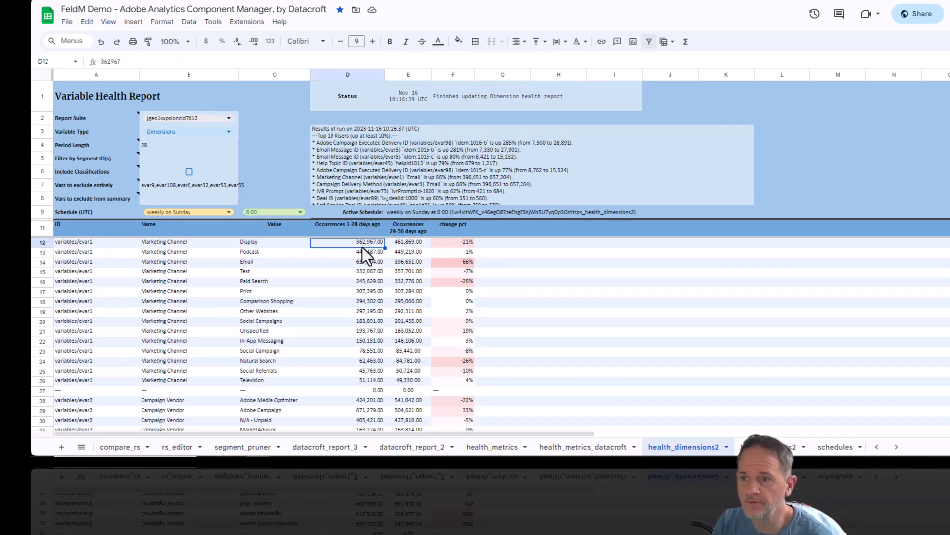
pyautogui.click(403, 245)
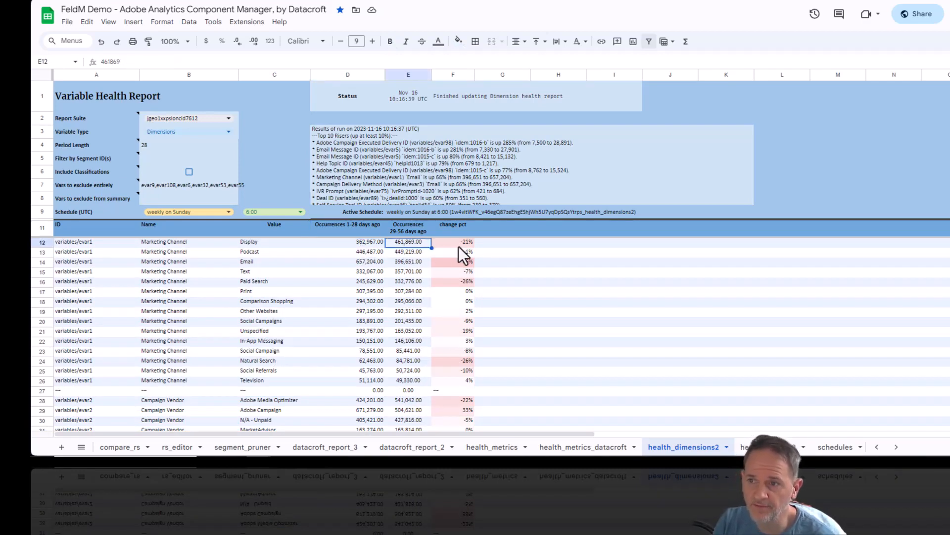
pyautogui.click(459, 246)
pyautogui.click(413, 242)
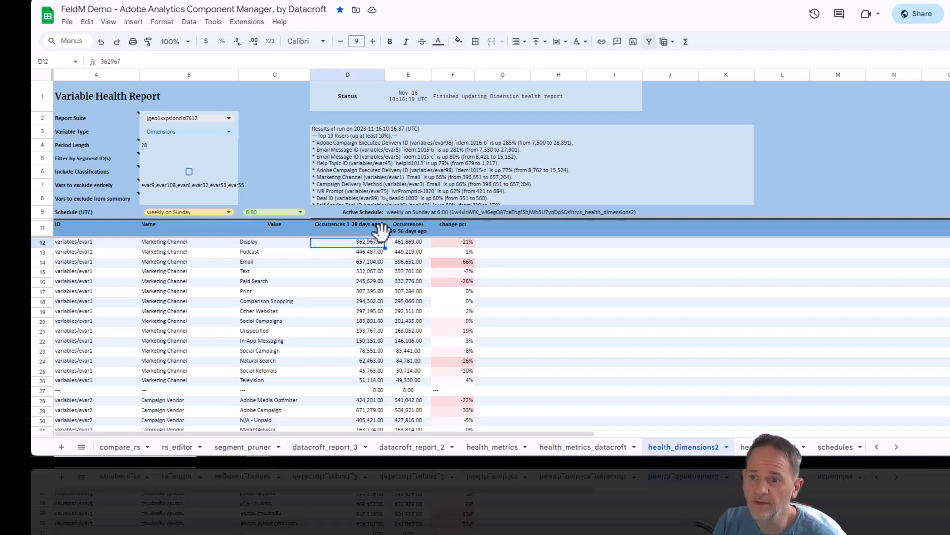
pyautogui.click(459, 245)
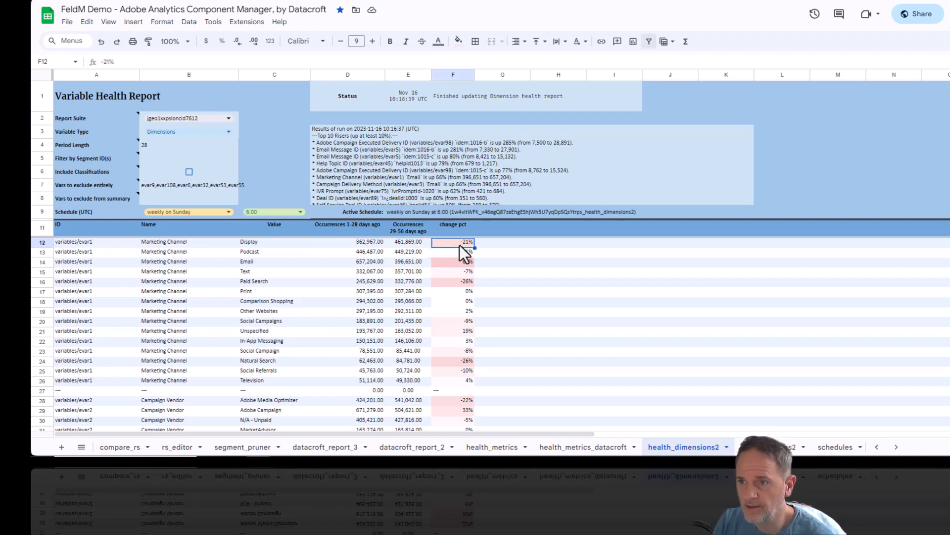
# Step: Expand the dimension report's results summary to read its top 10 risers and fallers, leaving the text unedited
pyautogui.doubleClick(355, 159)
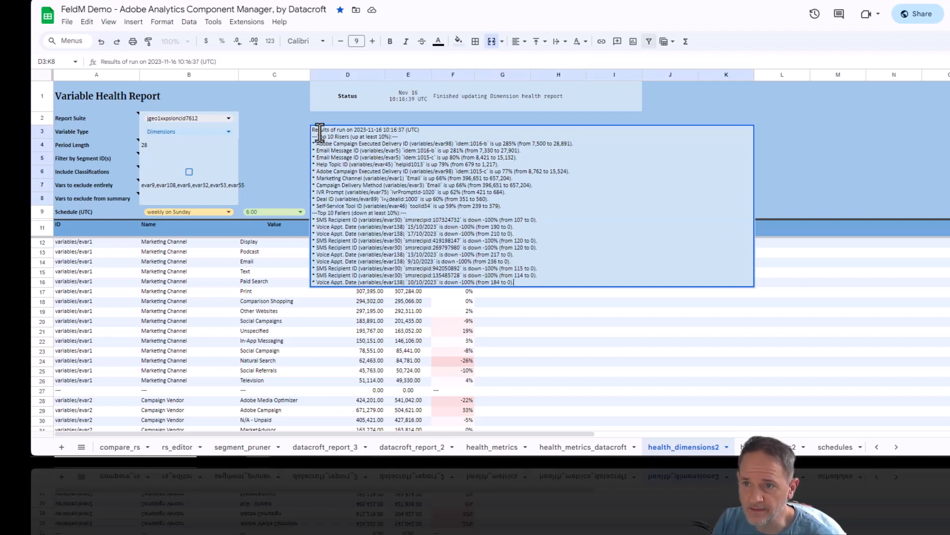
pyautogui.moveTo(320, 135); pyautogui.dragTo(376, 136)
pyautogui.moveTo(319, 213); pyautogui.dragTo(391, 214)
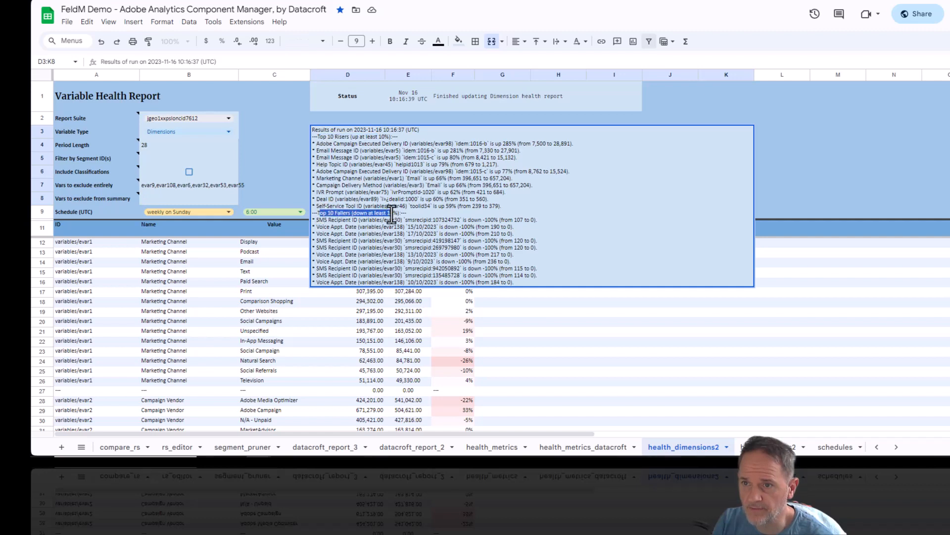
pyautogui.click(385, 233)
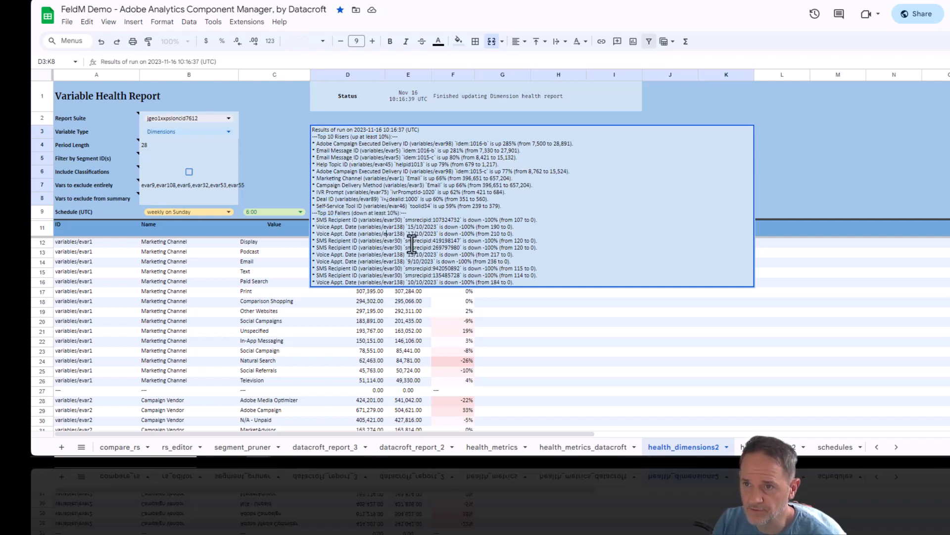
pyautogui.click(291, 158)
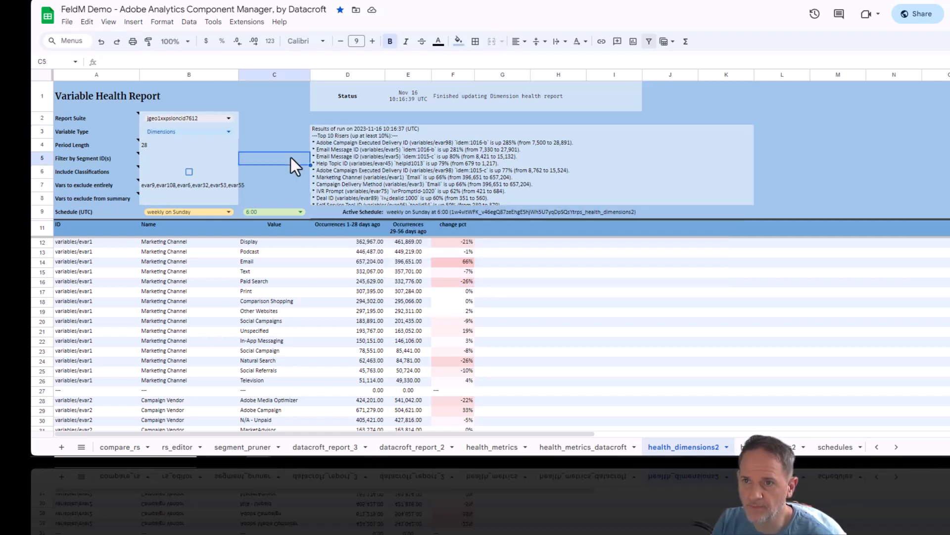
# Step: Switch to Slack and read the risers and fallers in the health report message for health_dimensions2
pyautogui.hotkey('alt', 'Tab')
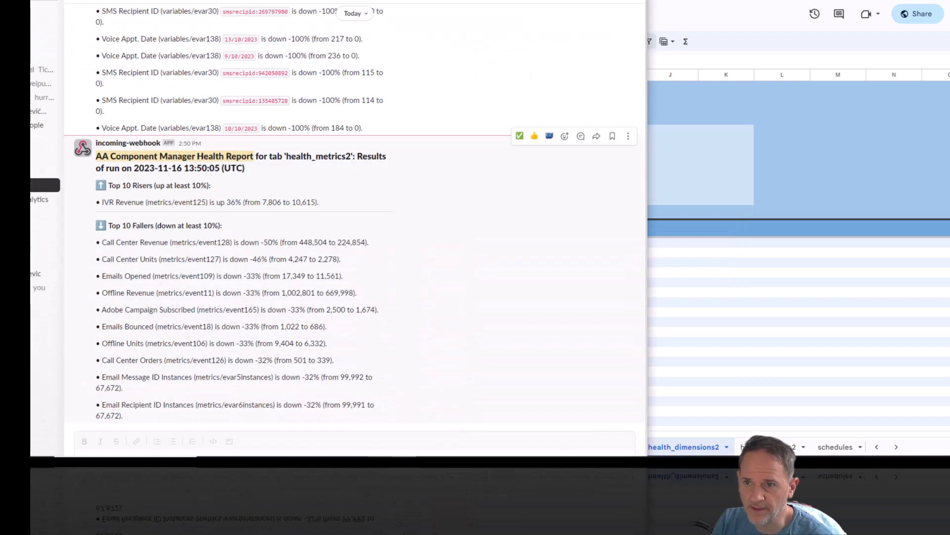
pyautogui.scroll(5, 376, 213)
pyautogui.scroll(3, 375, 209)
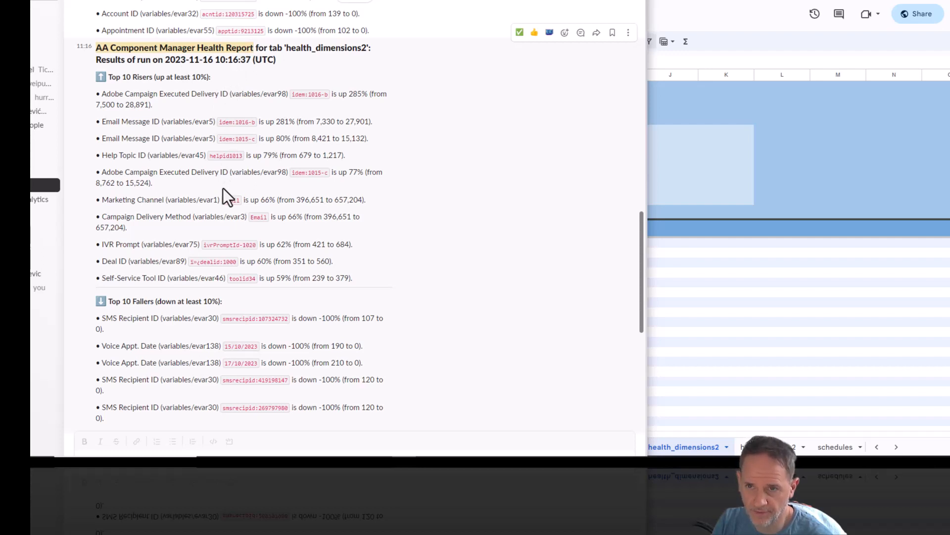
pyautogui.scroll(-2, 223, 191)
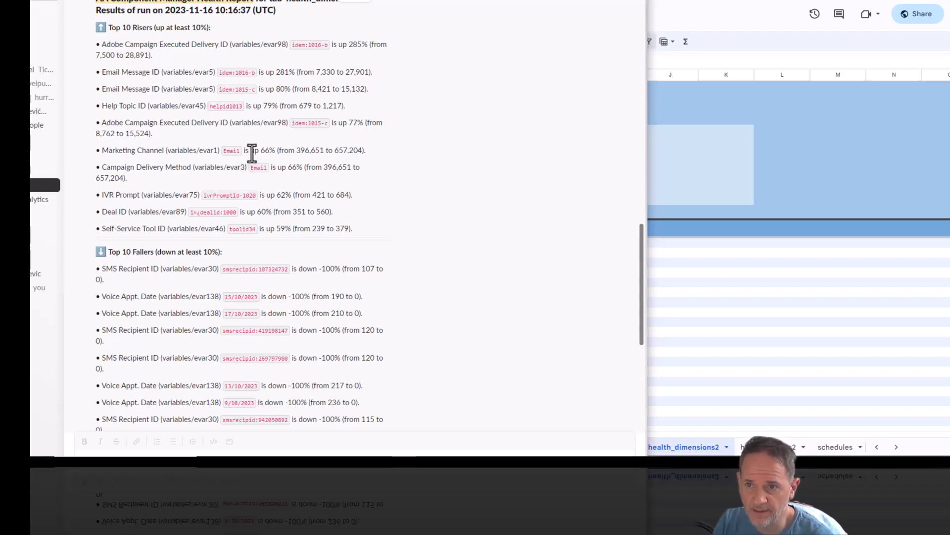
# Step: Return to Google Sheets and set the health_dimensions2 report schedule to weekly on Monday at 6:00 UTC
pyautogui.hotkey('alt', 'Tab')
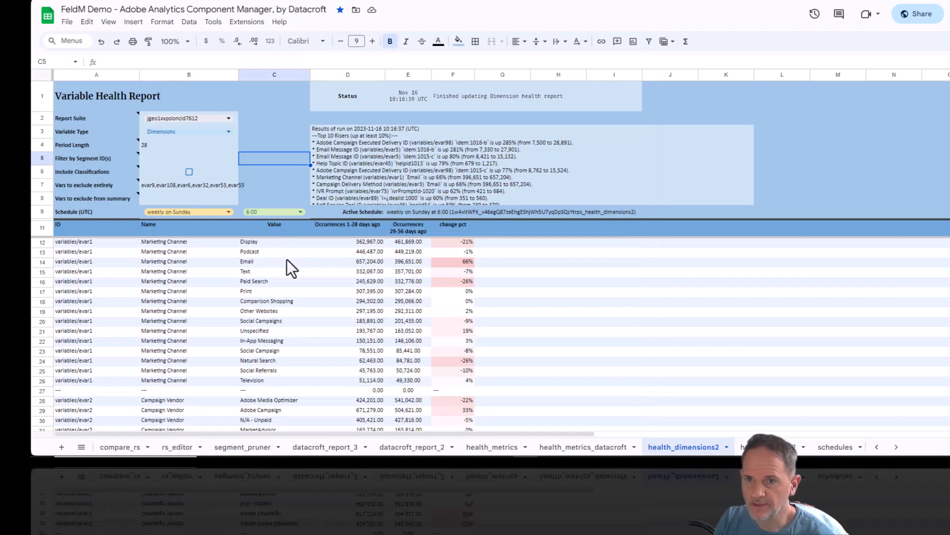
pyautogui.click(229, 212)
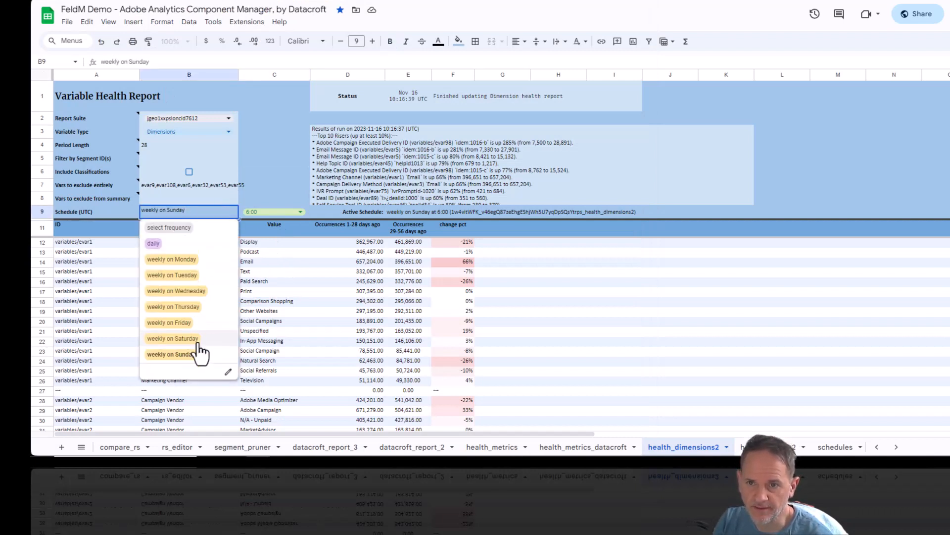
pyautogui.click(201, 260)
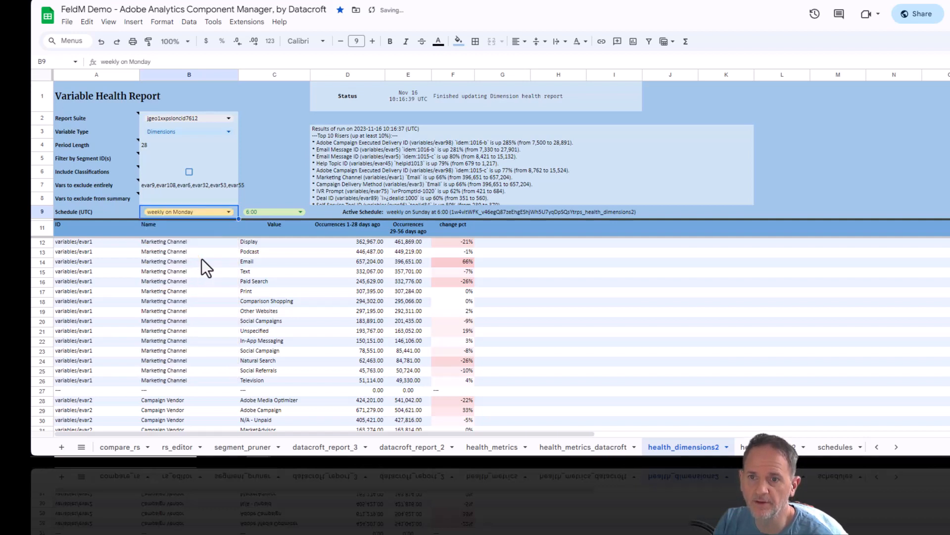
pyautogui.doubleClick(295, 212)
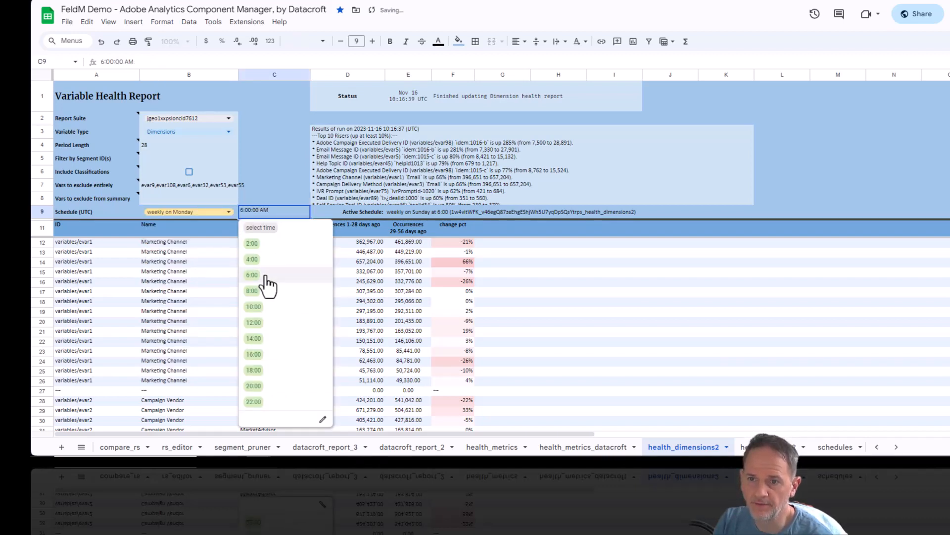
pyautogui.click(262, 276)
pyautogui.doubleClick(284, 214)
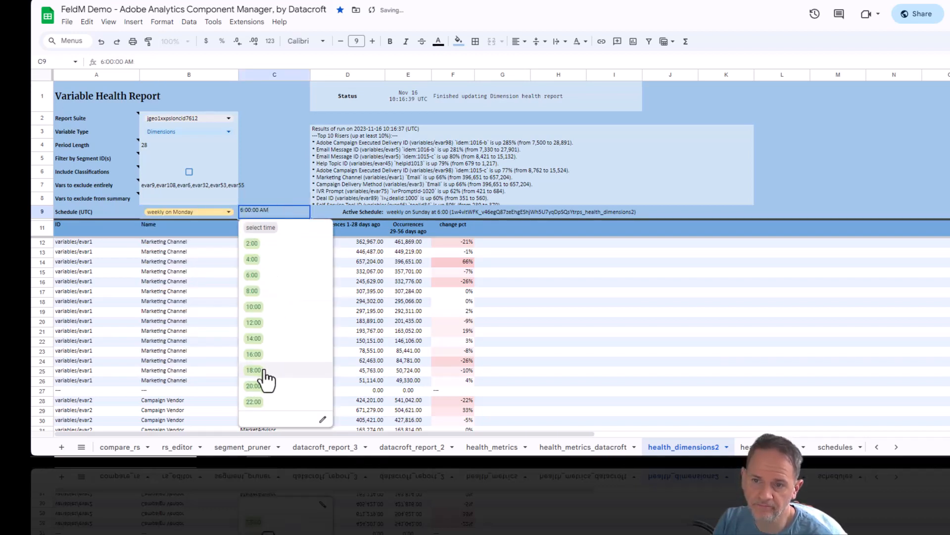
pyautogui.click(290, 198)
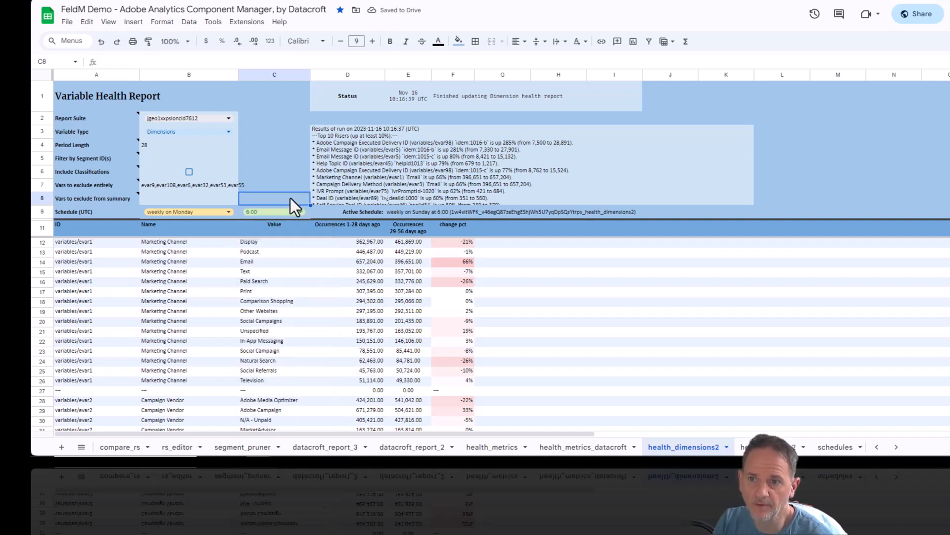
# Step: Activate the Variable Health Report schedule configured on health_dimensions2 with AA Component Manager and check the status message
pyautogui.click(245, 25)
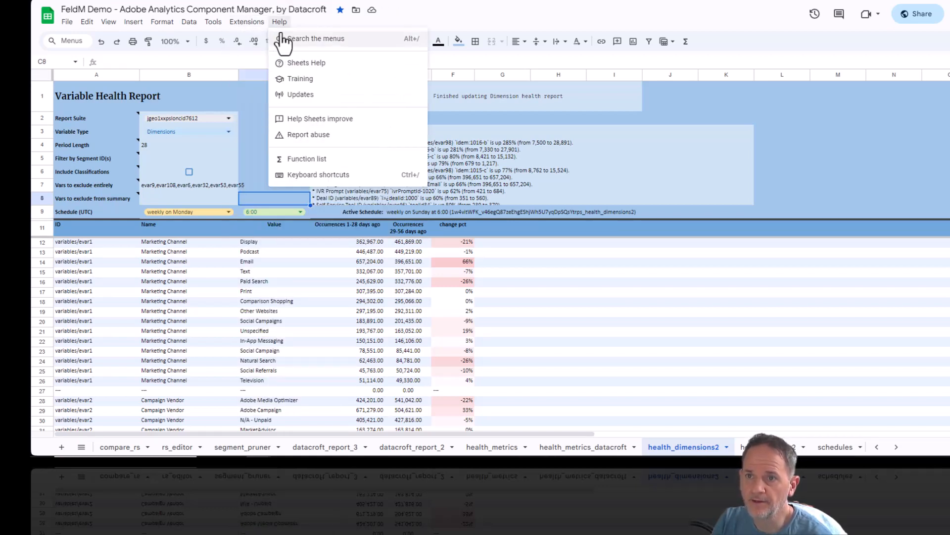
pyautogui.moveTo(271, 121)
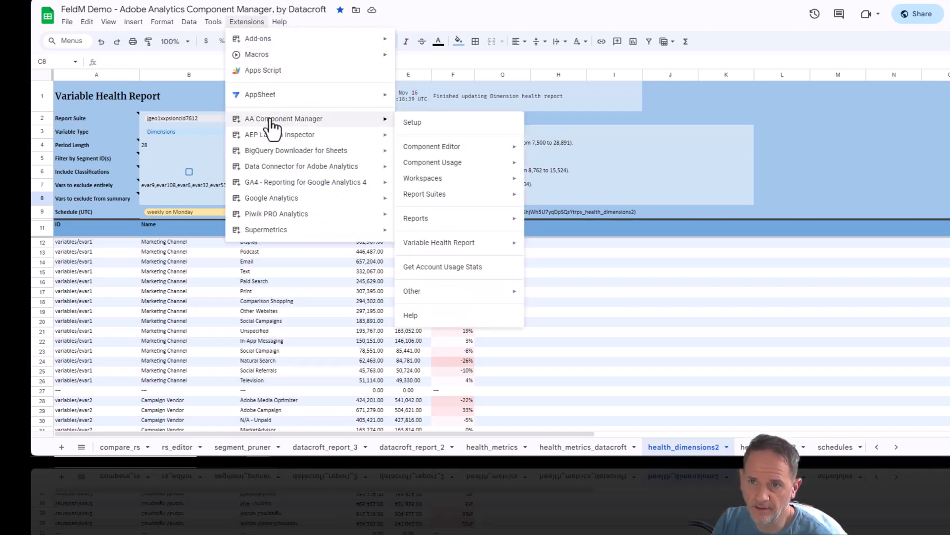
pyautogui.moveTo(467, 244)
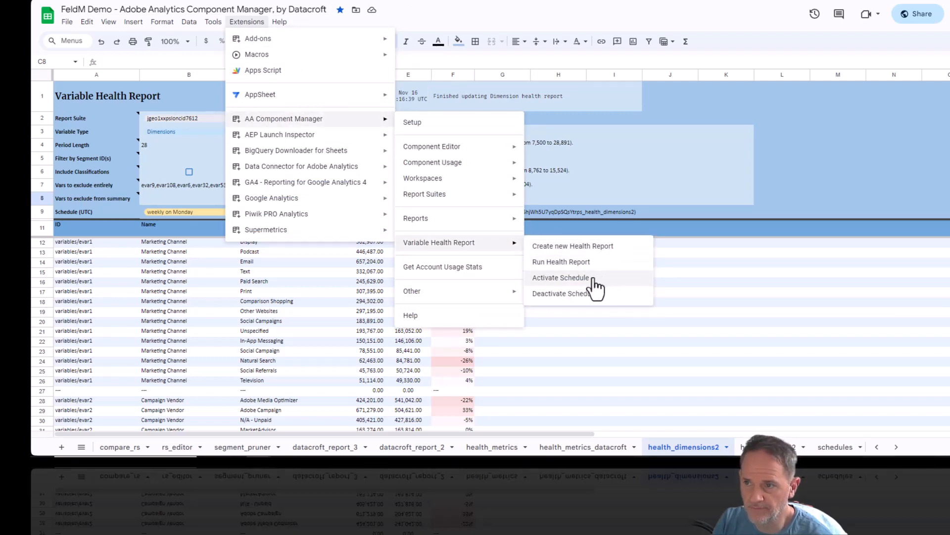
pyautogui.click(593, 280)
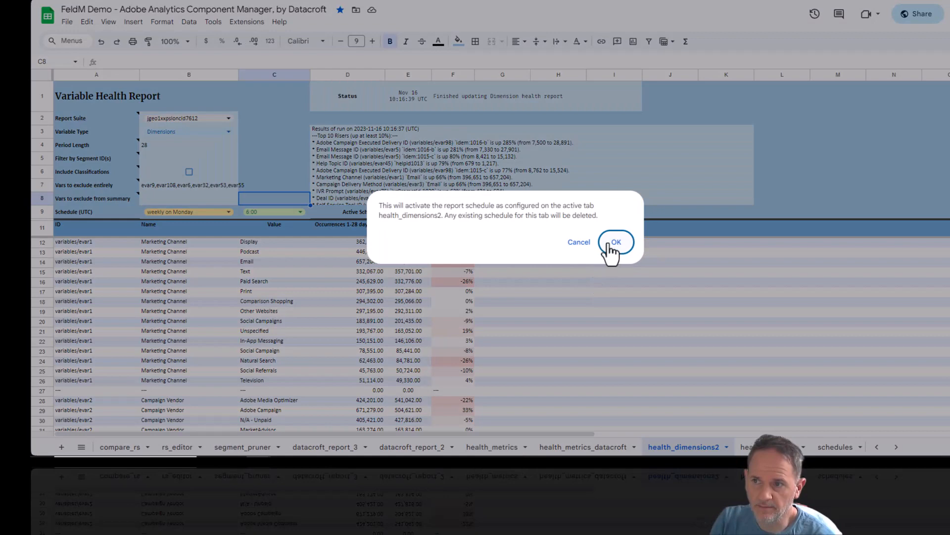
pyautogui.click(616, 241)
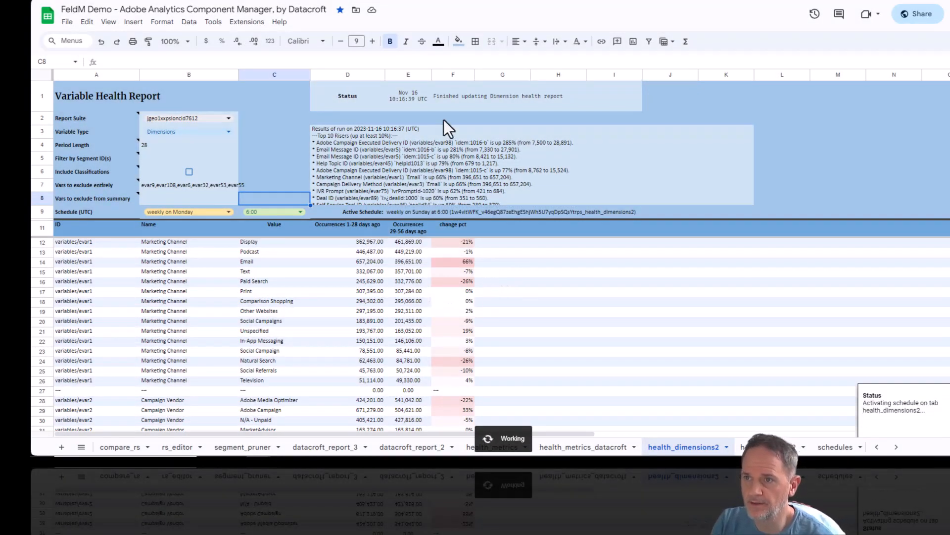
pyautogui.click(425, 97)
pyautogui.click(502, 101)
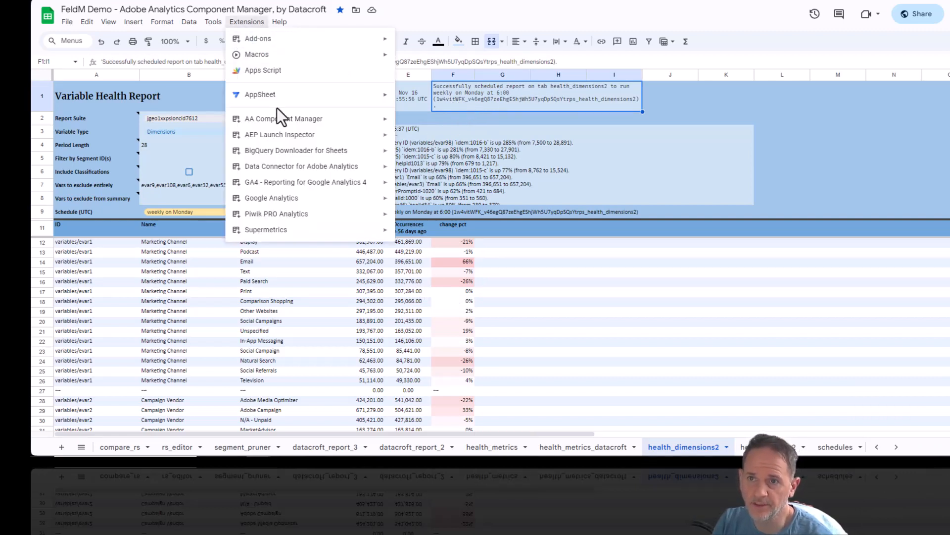
# Step: Deactivate the Variable Health Report schedule on health_dimensions2 and confirm the deactivation
pyautogui.moveTo(280, 120)
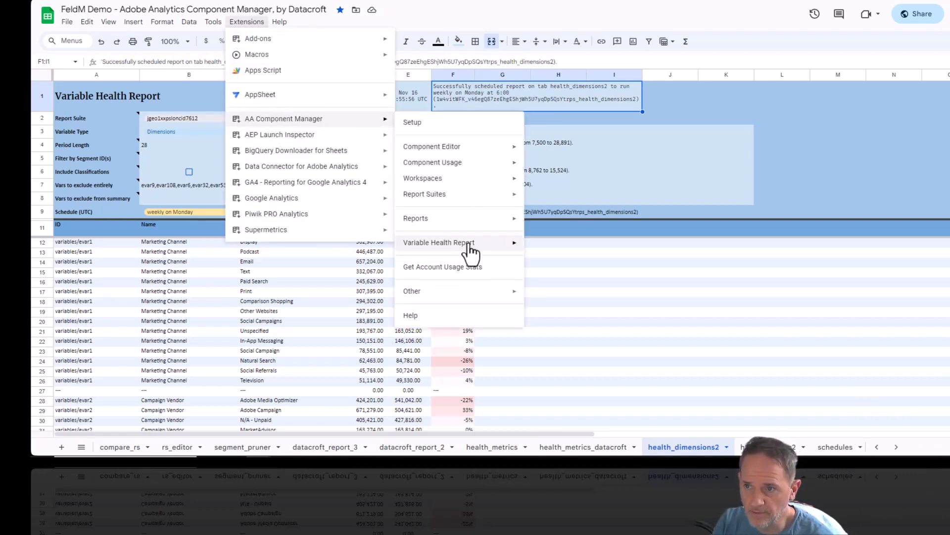
pyautogui.moveTo(467, 244)
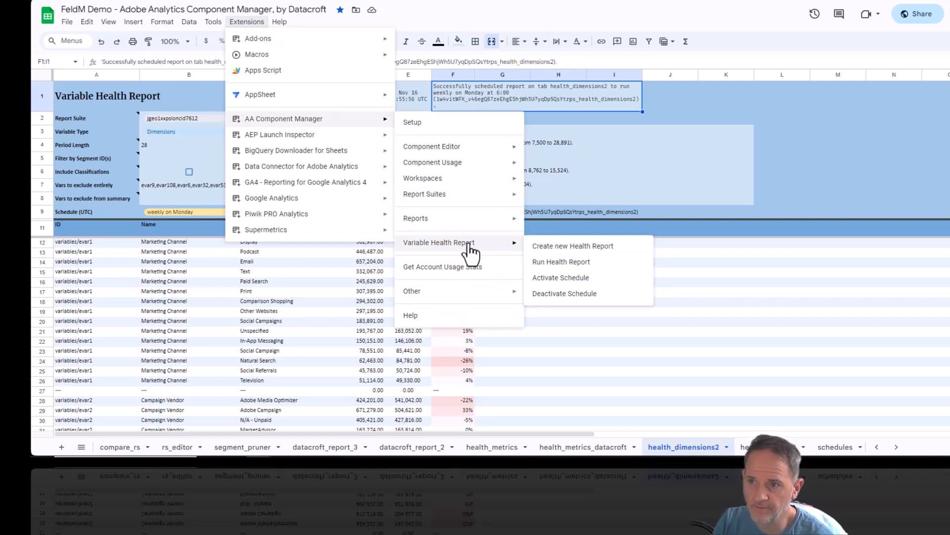
pyautogui.click(570, 294)
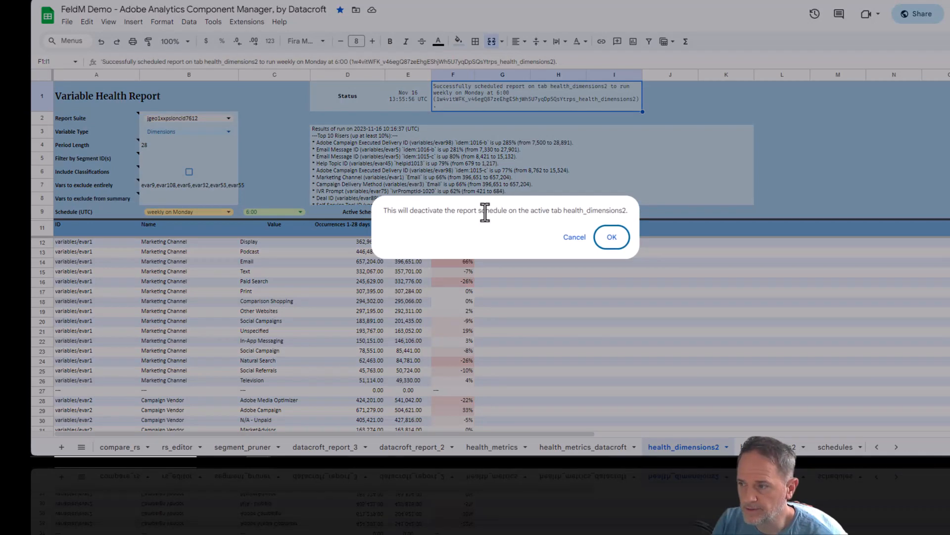
pyautogui.click(614, 238)
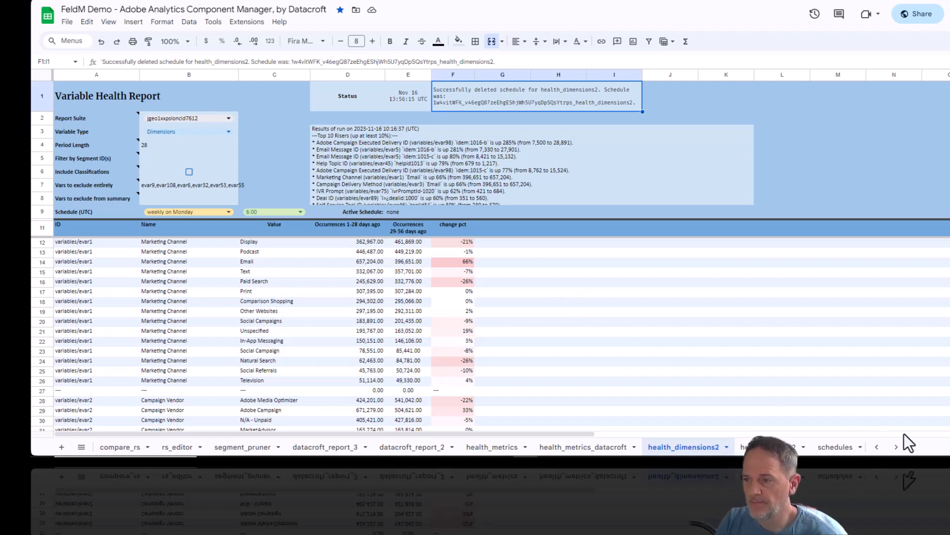
# Step: Open the config sheet and inspect the slack_url setting's code, description and value
pyautogui.click(897, 448)
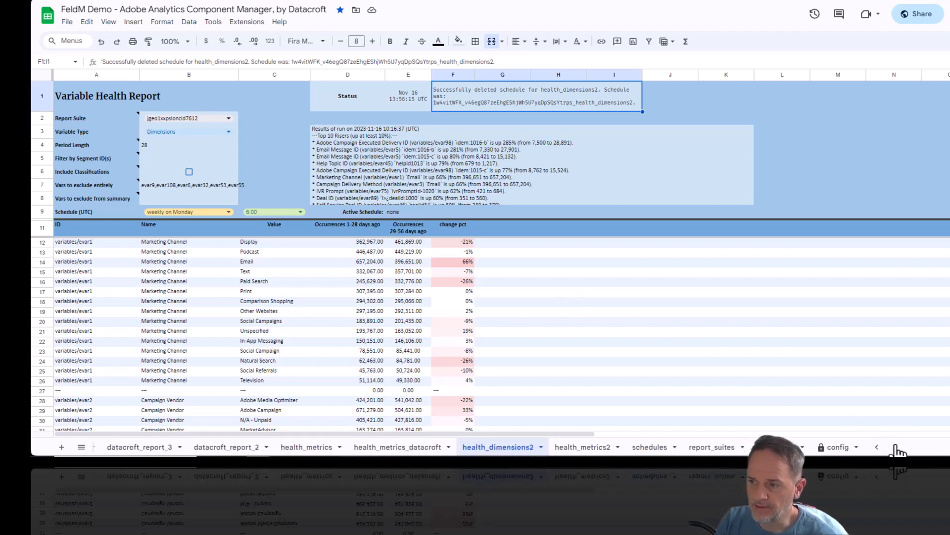
pyautogui.click(837, 448)
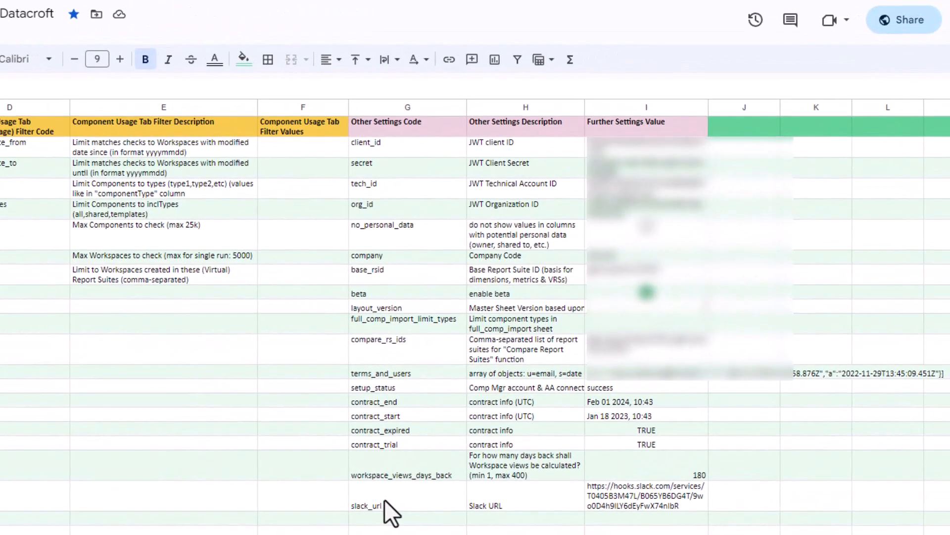
pyautogui.click(377, 504)
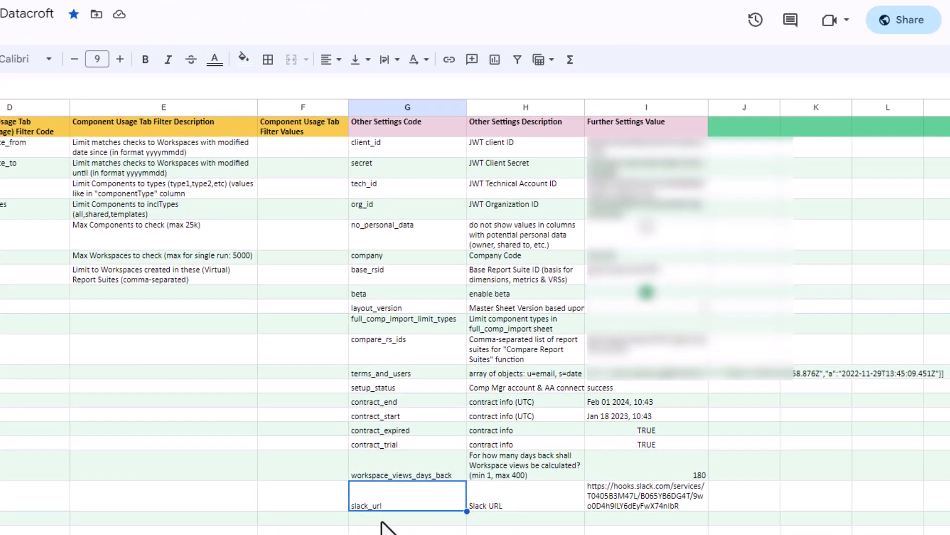
pyautogui.click(401, 518)
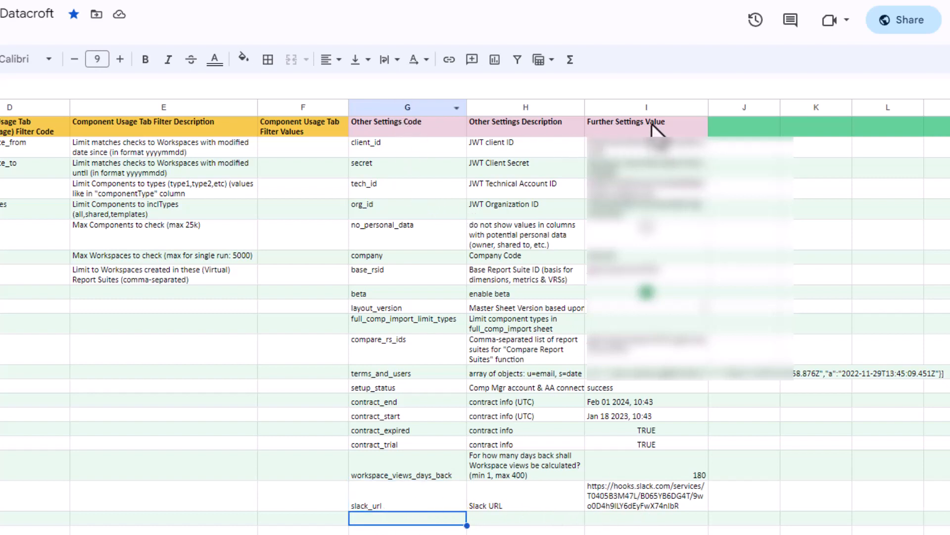
pyautogui.click(389, 507)
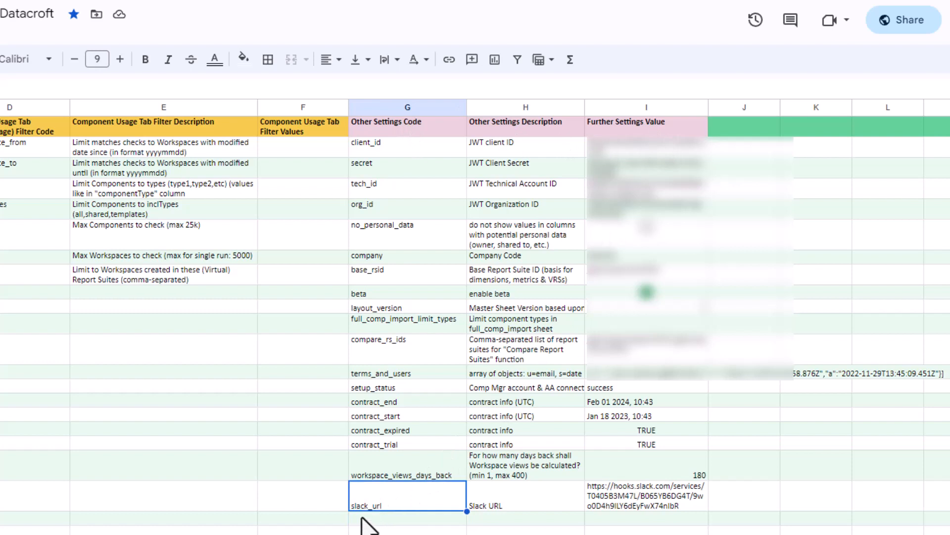
pyautogui.click(527, 498)
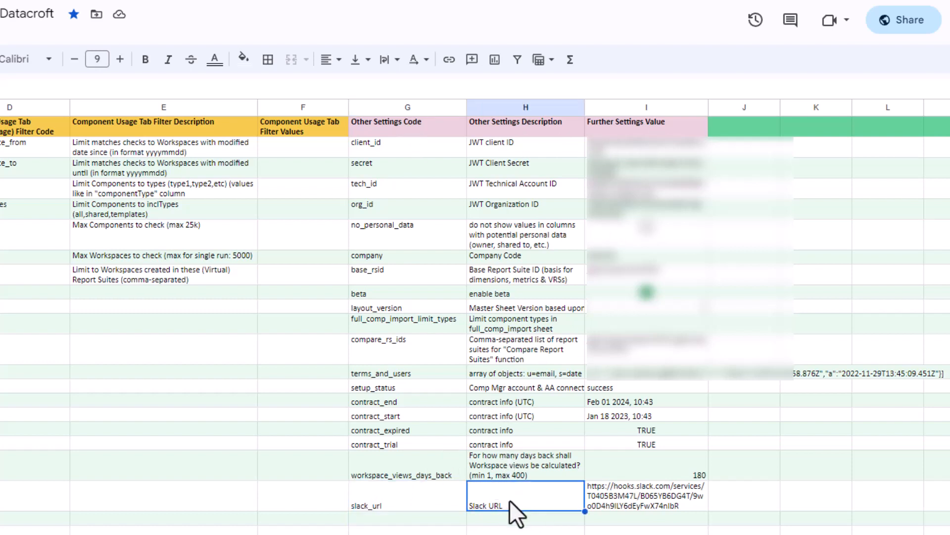
pyautogui.click(631, 492)
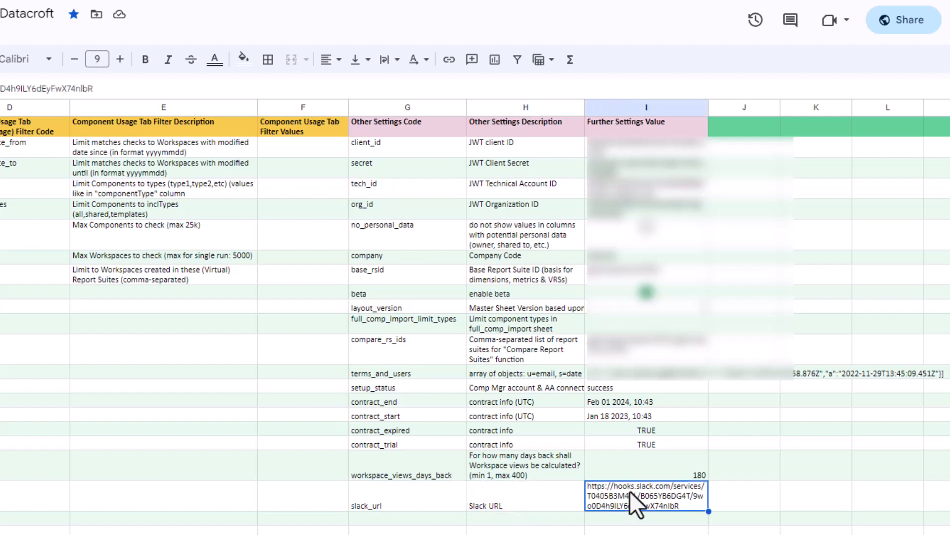